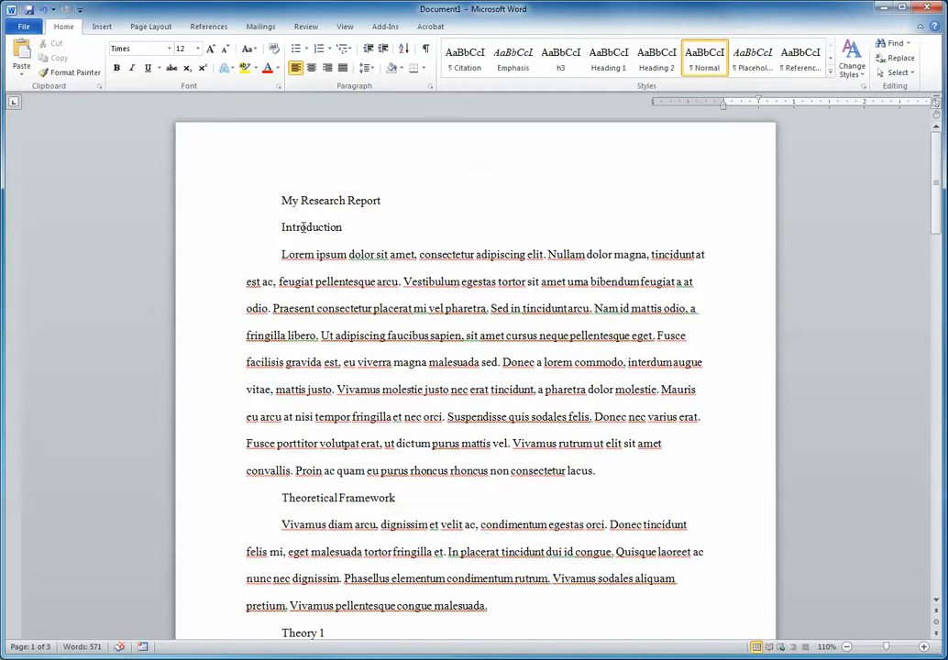
Make the Introduction heading bold using direct character formatting.
click(251, 228)
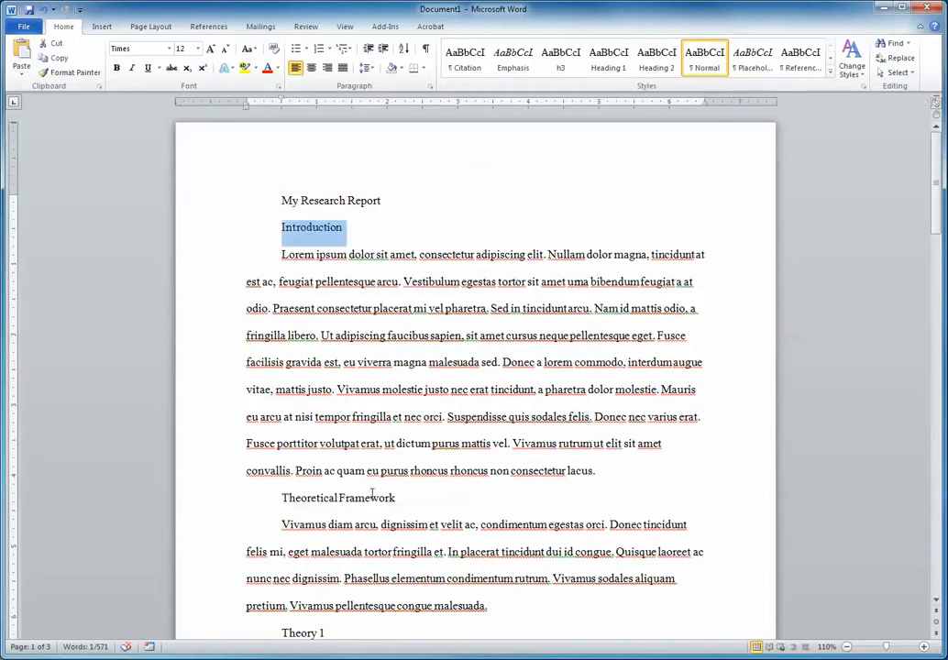
click(261, 498)
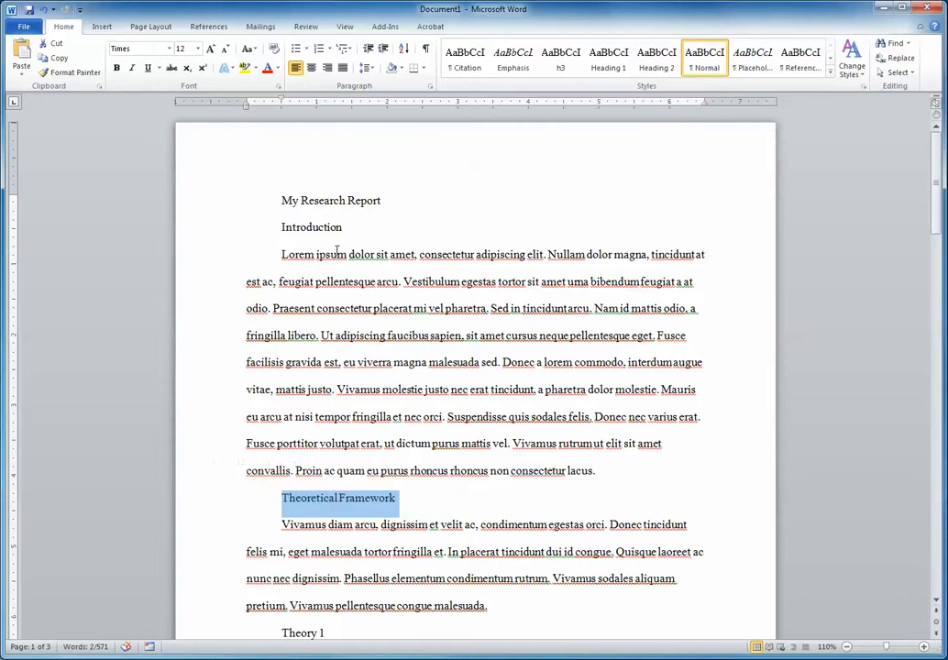
triple_click(316, 228)
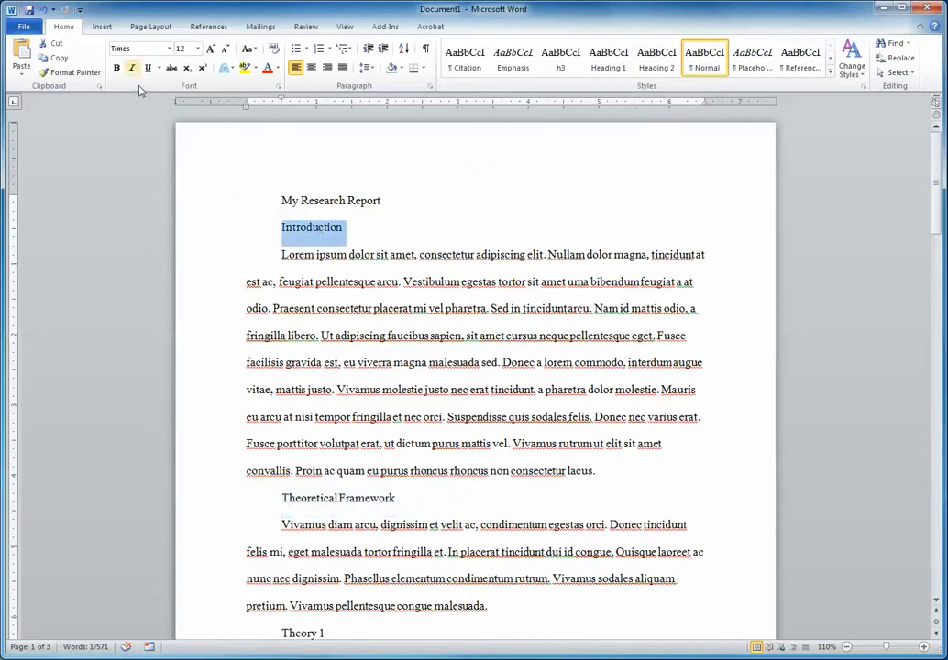
click(117, 67)
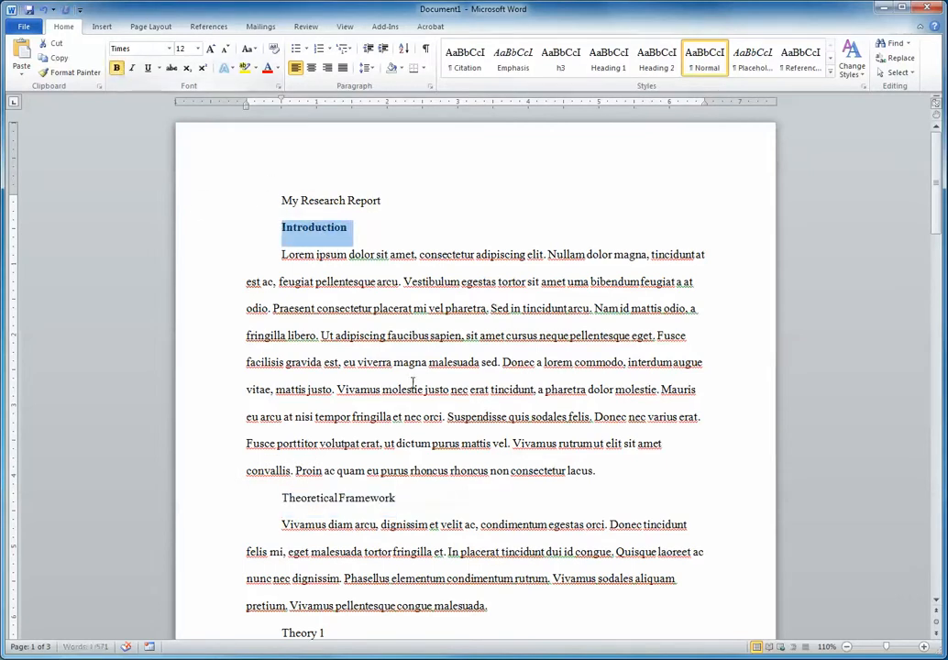
click(478, 234)
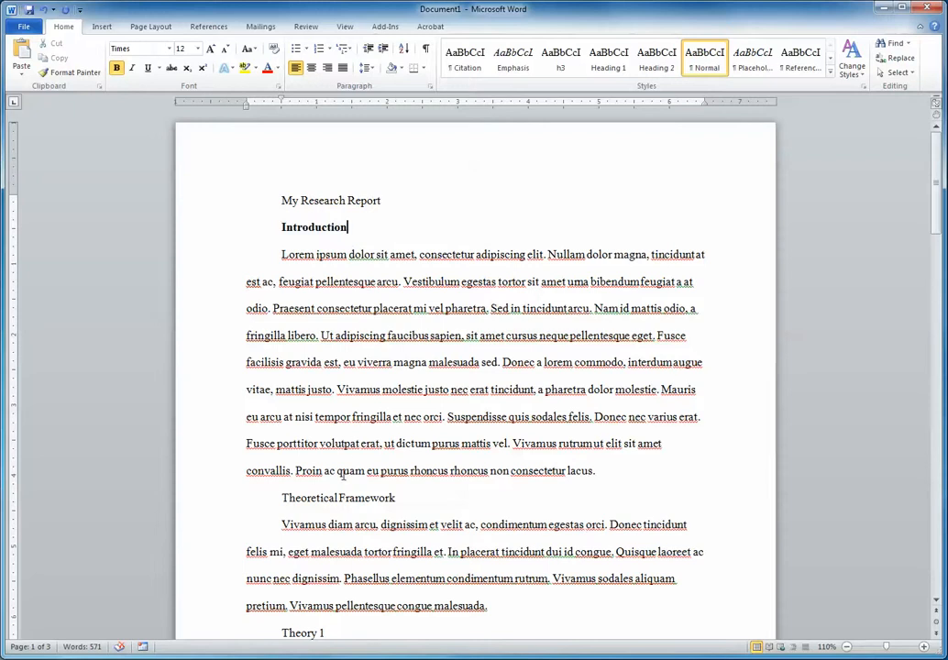
Change the formatting of the Introduction heading from bold to italic.
drag(281, 498, 419, 503)
click(423, 501)
click(326, 228)
double_click(326, 228)
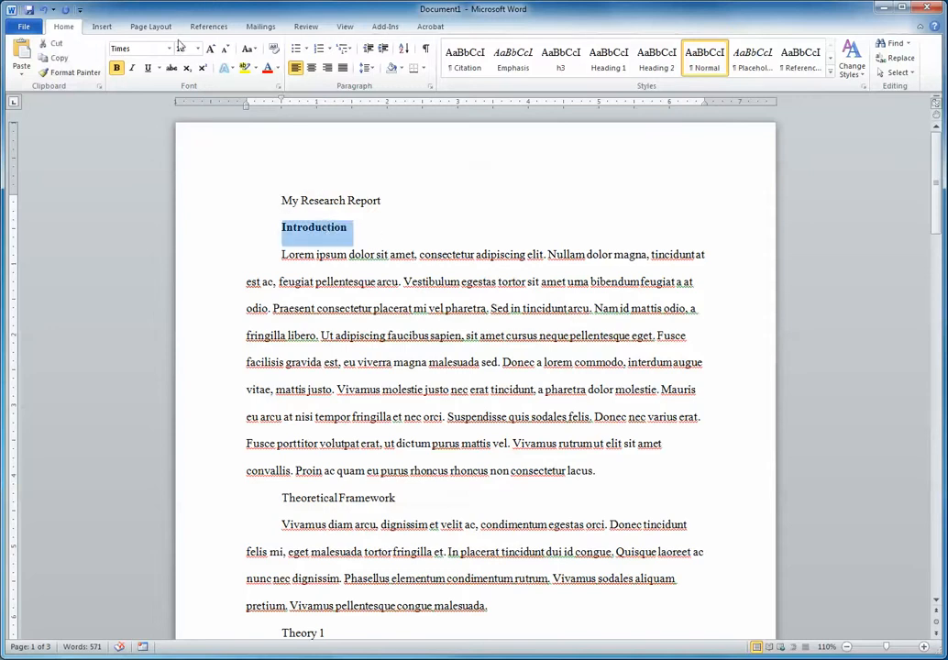
click(116, 68)
click(131, 68)
click(546, 254)
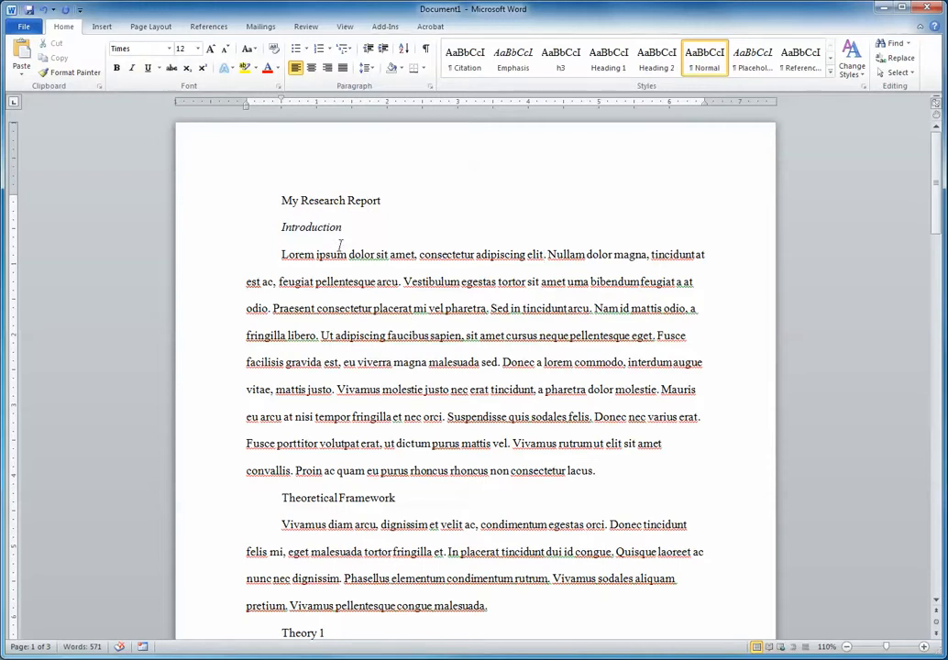
Remove the italic formatting from the Introduction heading.
click(400, 229)
double_click(400, 229)
key(ctrl+i)
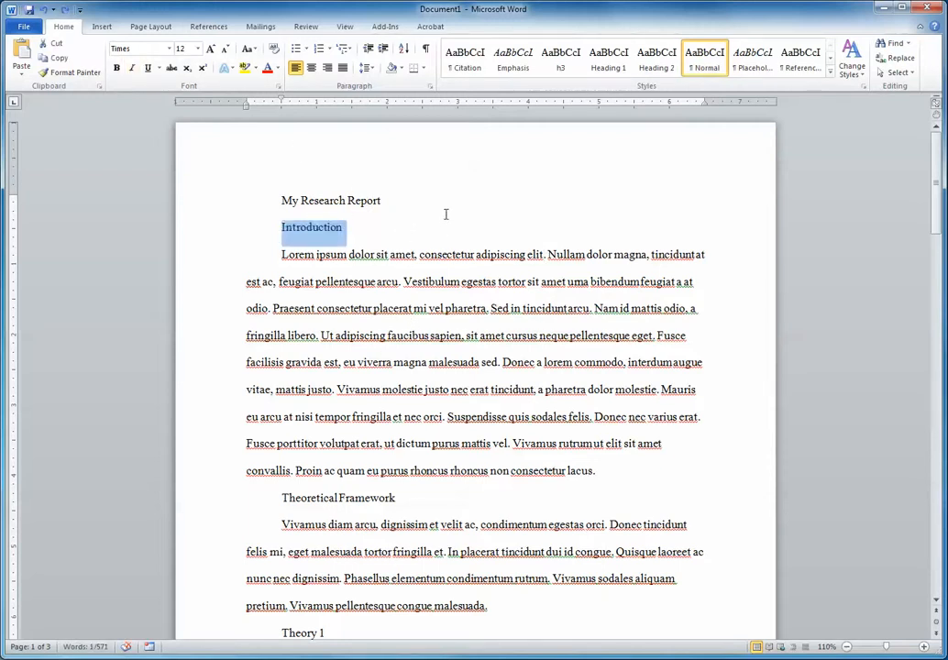
click(445, 214)
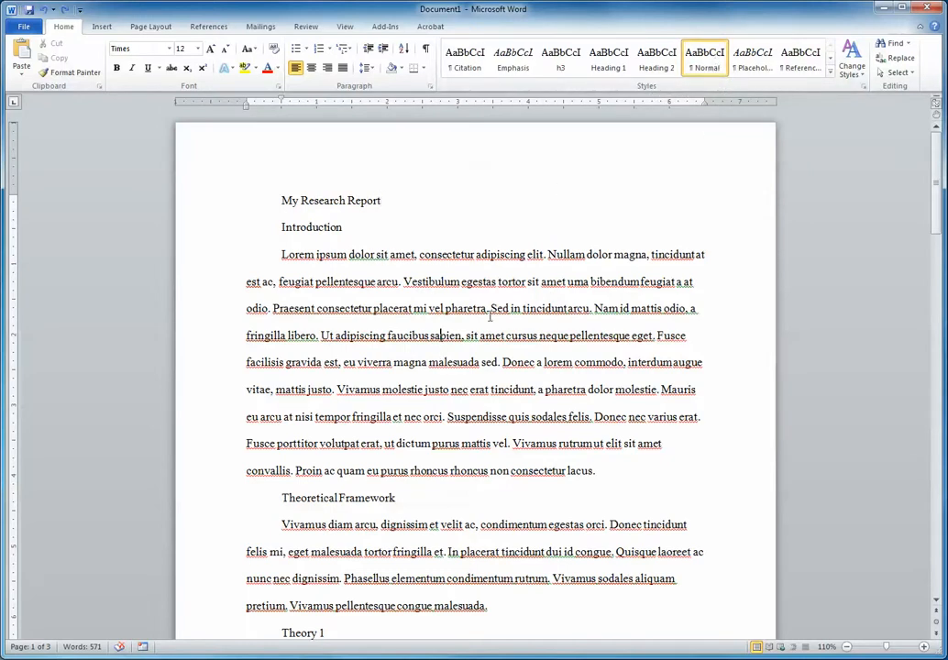
Remove the first-line indent from the opening Lorem ipsum paragraph under Introduction.
scroll(509, 262, down, 3)
scroll(510, 262, up, 3)
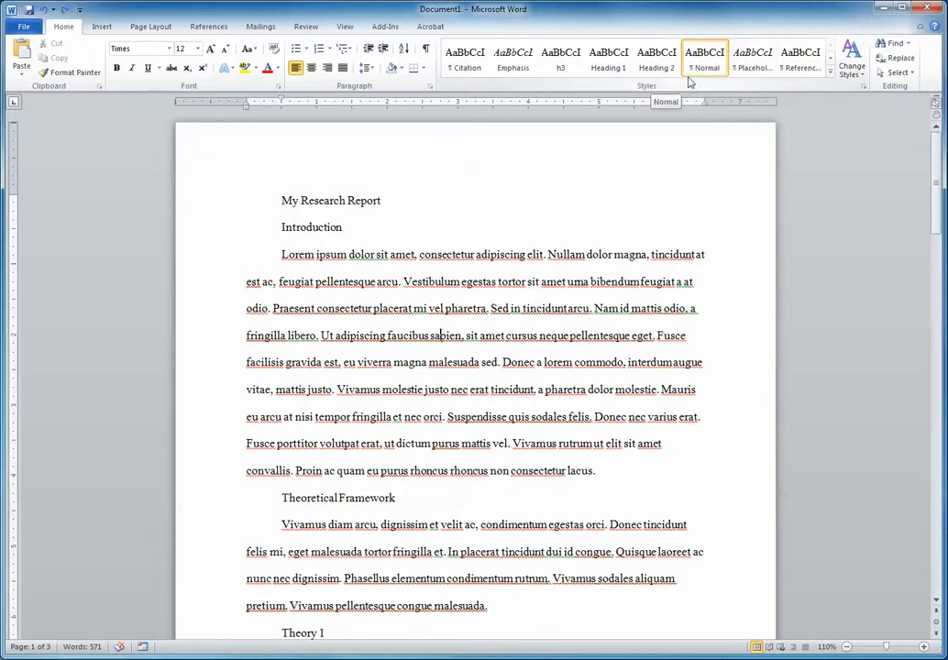
click(280, 254)
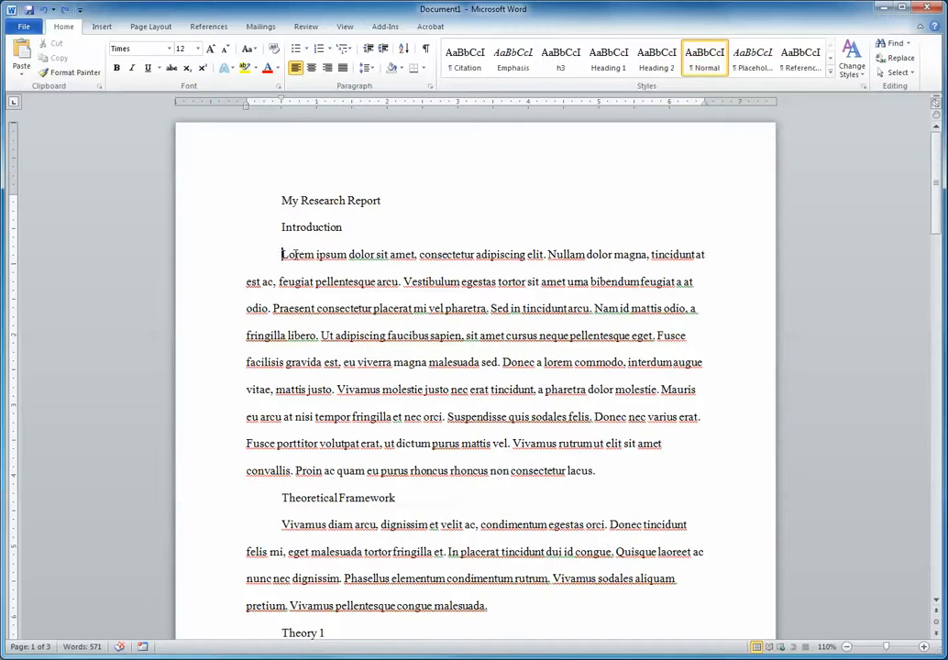
key(BackSpace)
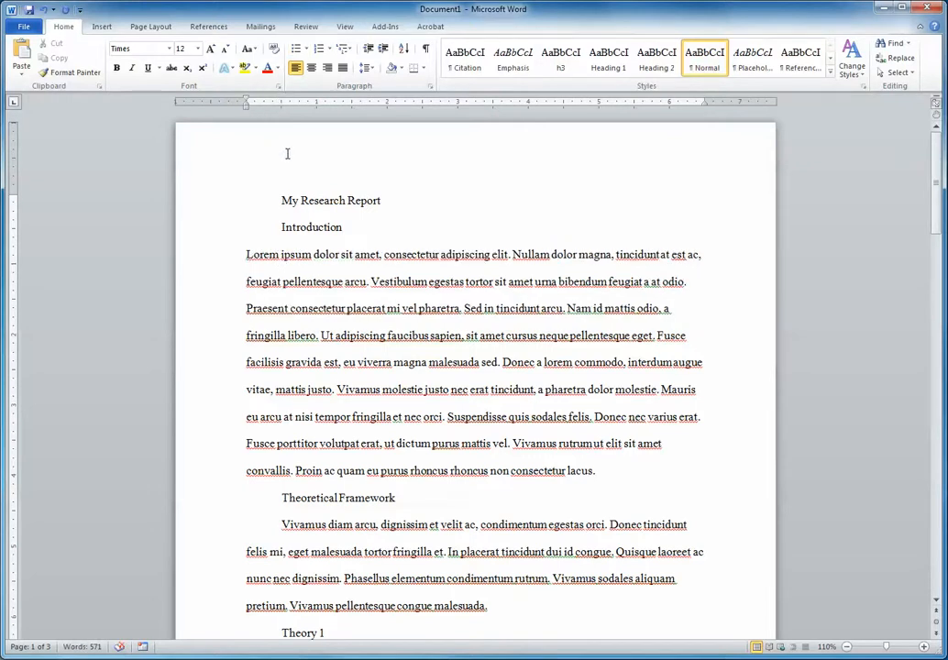
key(Tab)
drag(282, 98, 246, 103)
Try a blank line after the opening Lorem ipsum paragraph, remove it, and restore the paragraph's first-line indent.
click(637, 471)
key(Return)
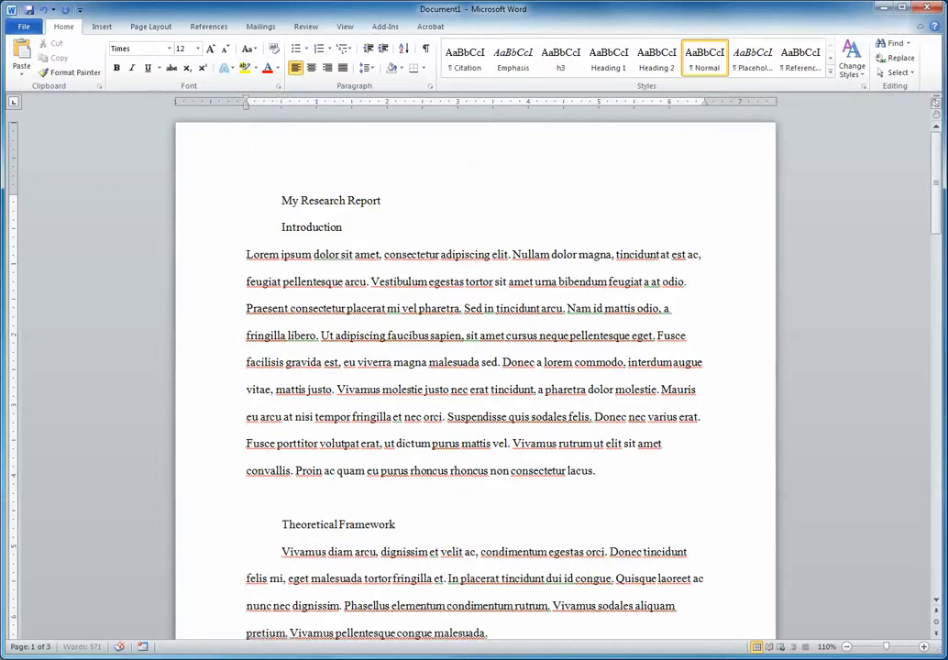
key(BackSpace)
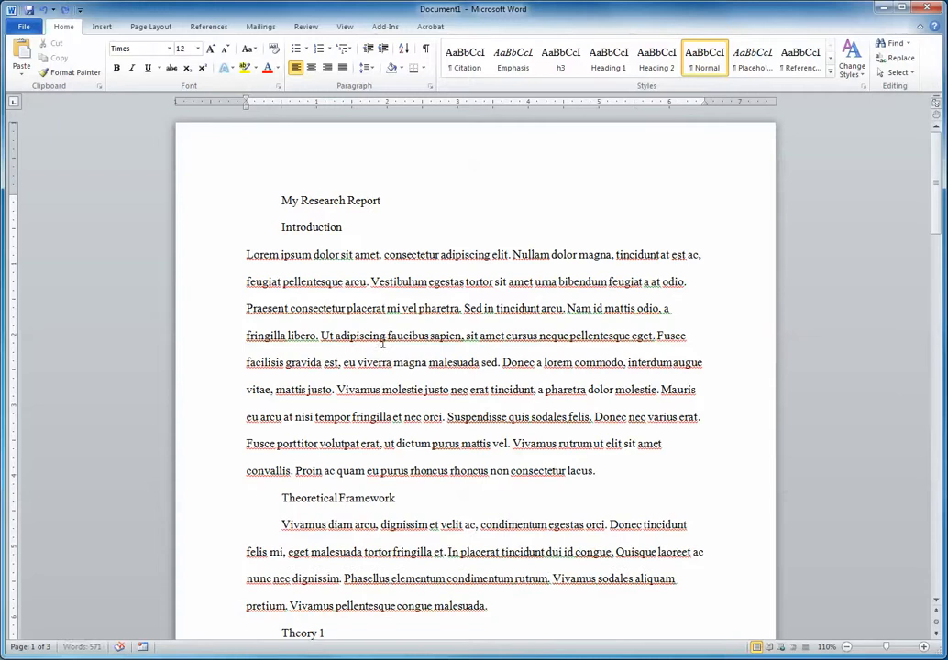
key(ctrl+Up)
key(Tab)
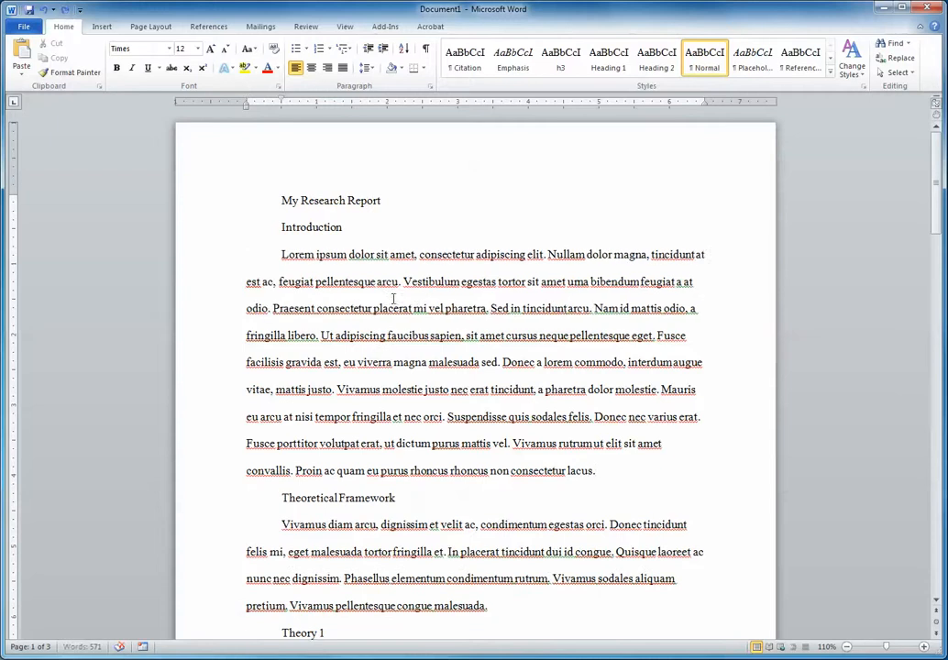
Modify the Normal style so its paragraph format has the special indentation set to (none).
right_click(714, 60)
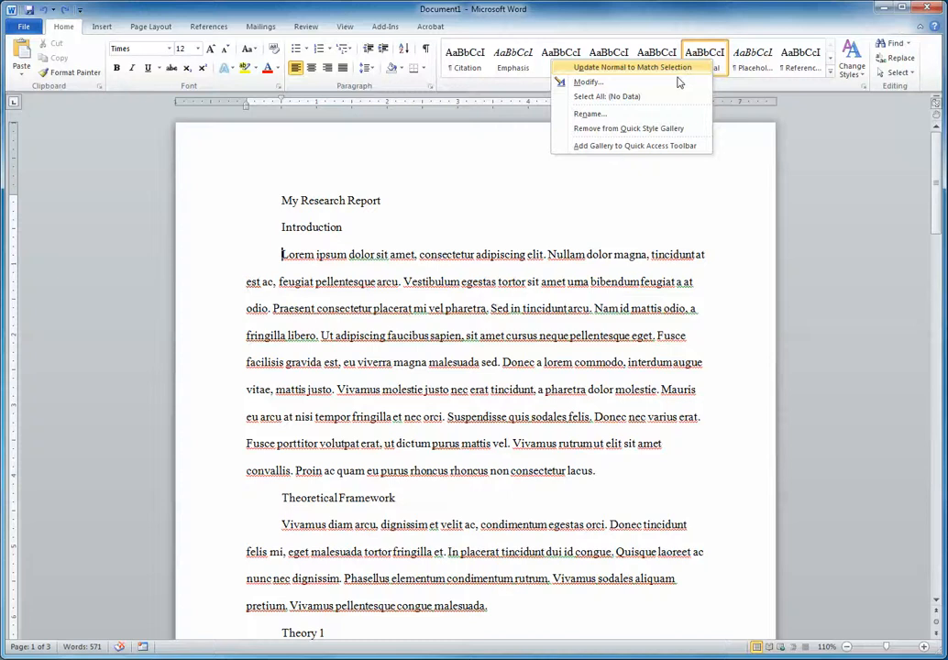
click(679, 84)
drag(129, 35, 521, 152)
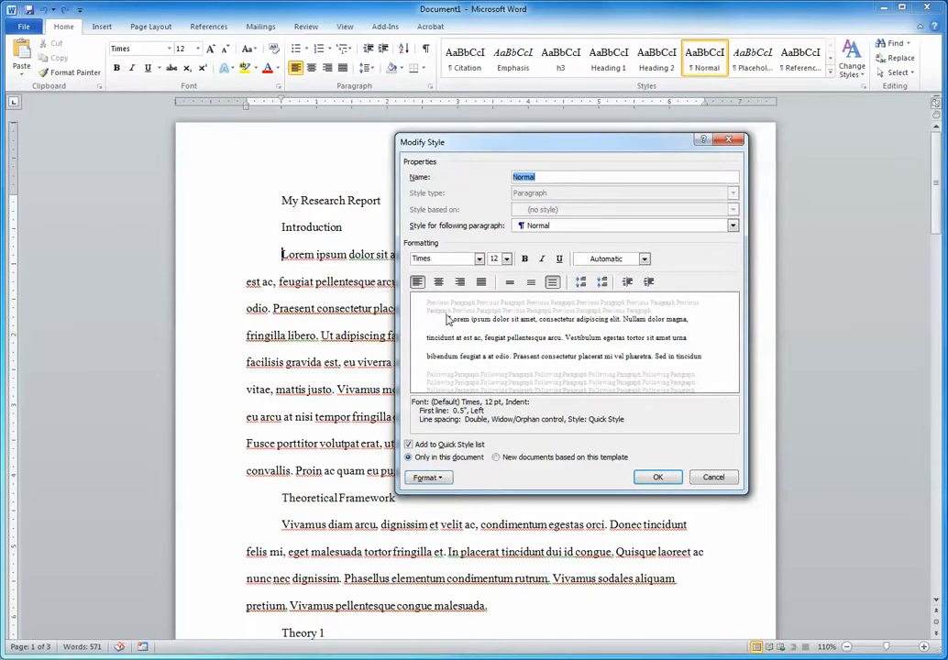
click(437, 483)
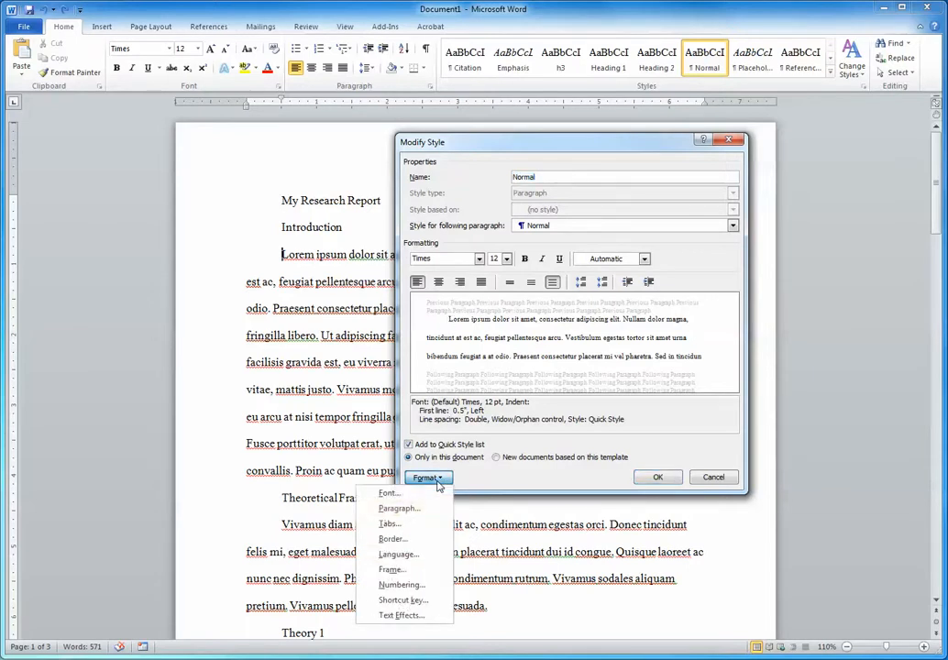
click(427, 511)
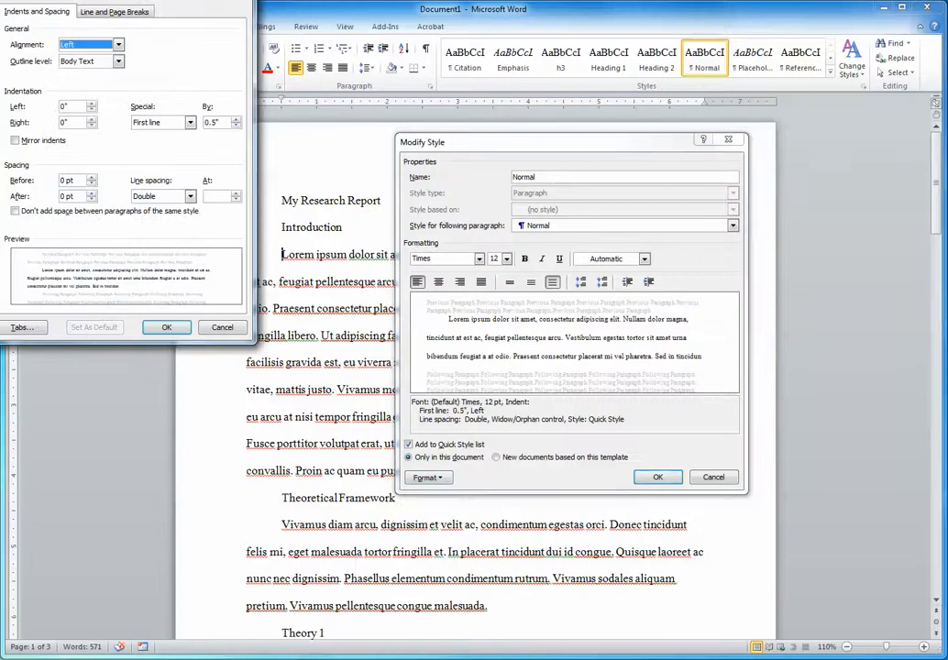
drag(170, 13, 571, 186)
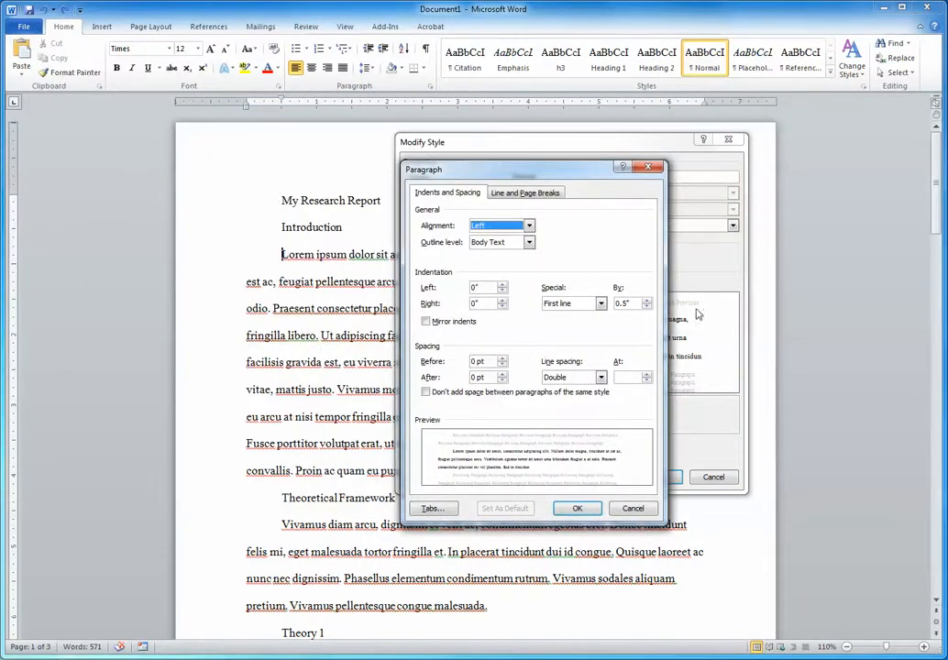
click(591, 305)
click(584, 316)
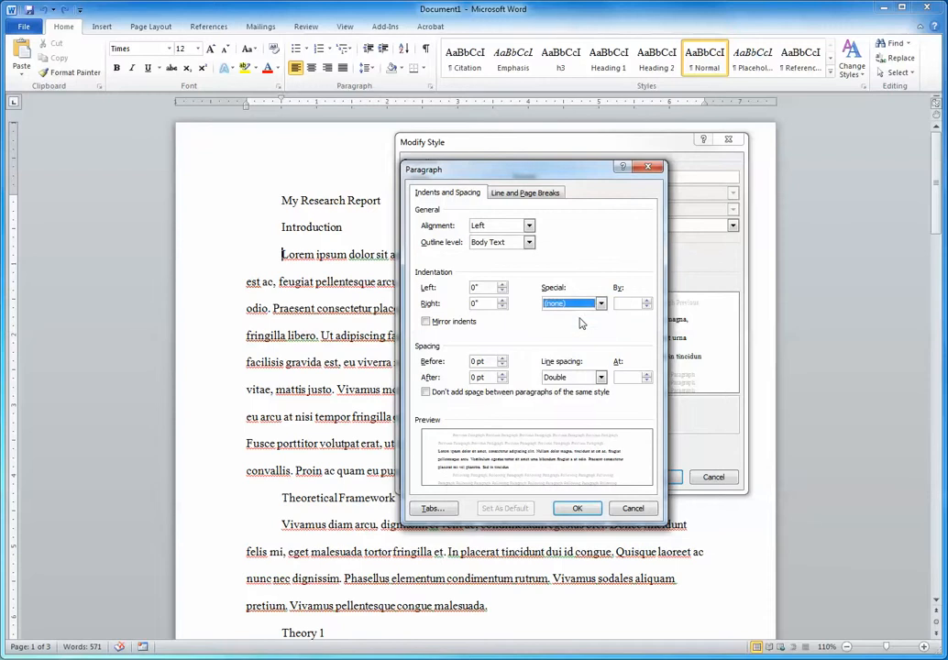
click(577, 508)
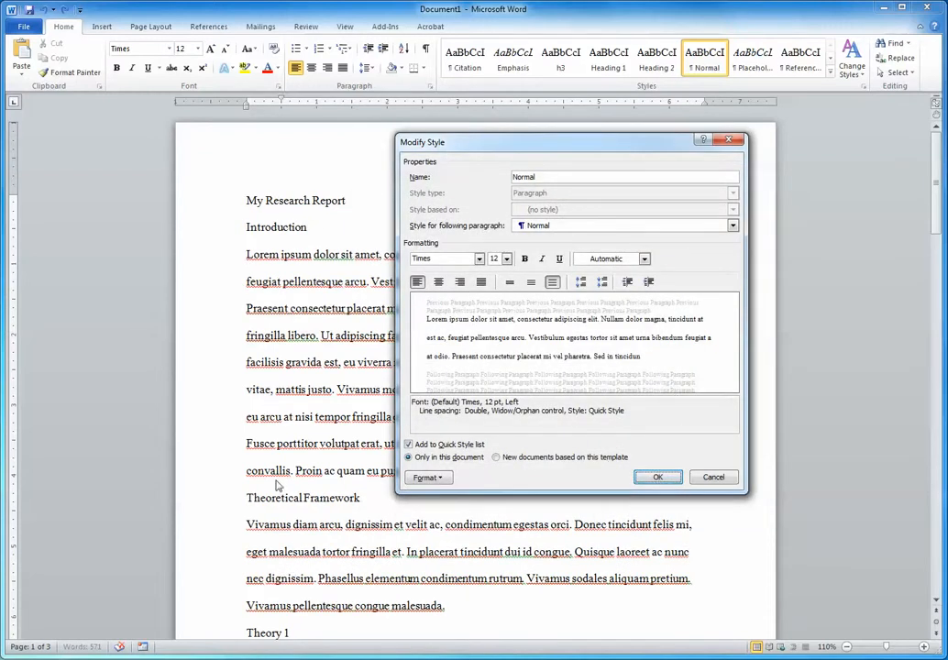
key(Return)
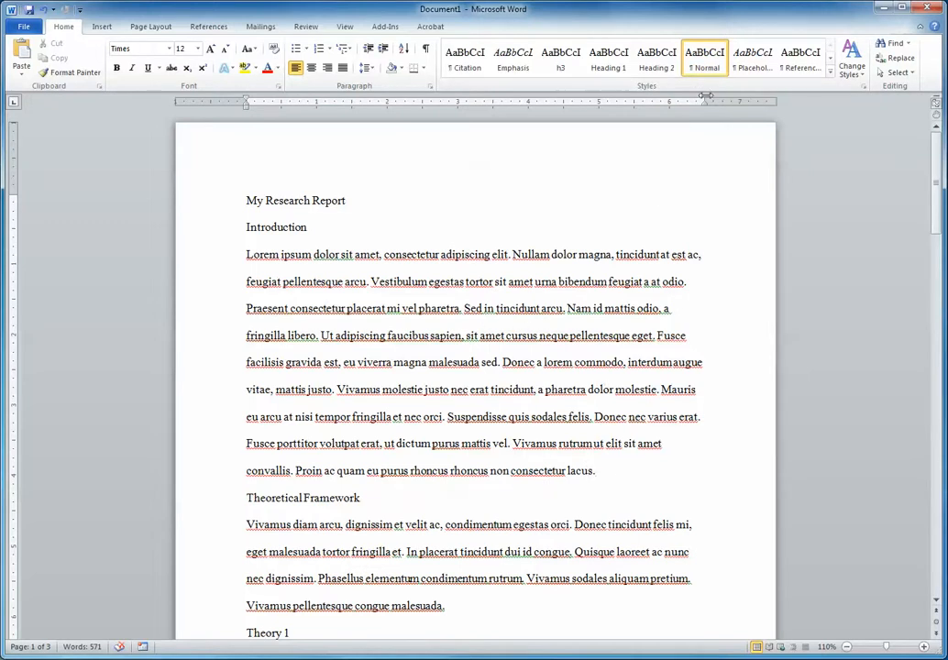
Give the Lorem ipsum paragraph under Introduction a first-line indent and make all its text bold and italic.
click(246, 254)
key(Tab)
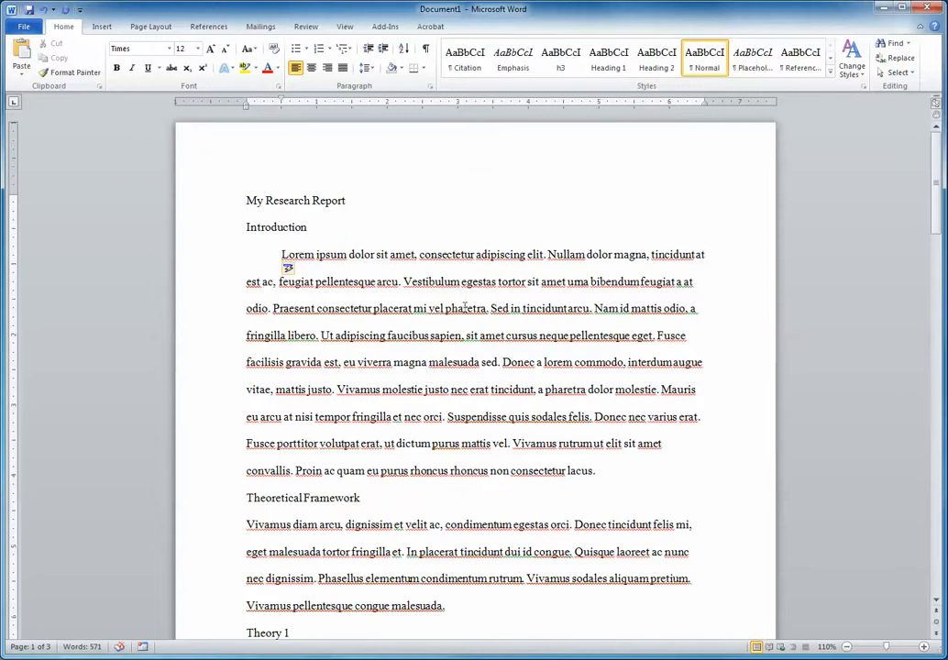
triple_click(412, 362)
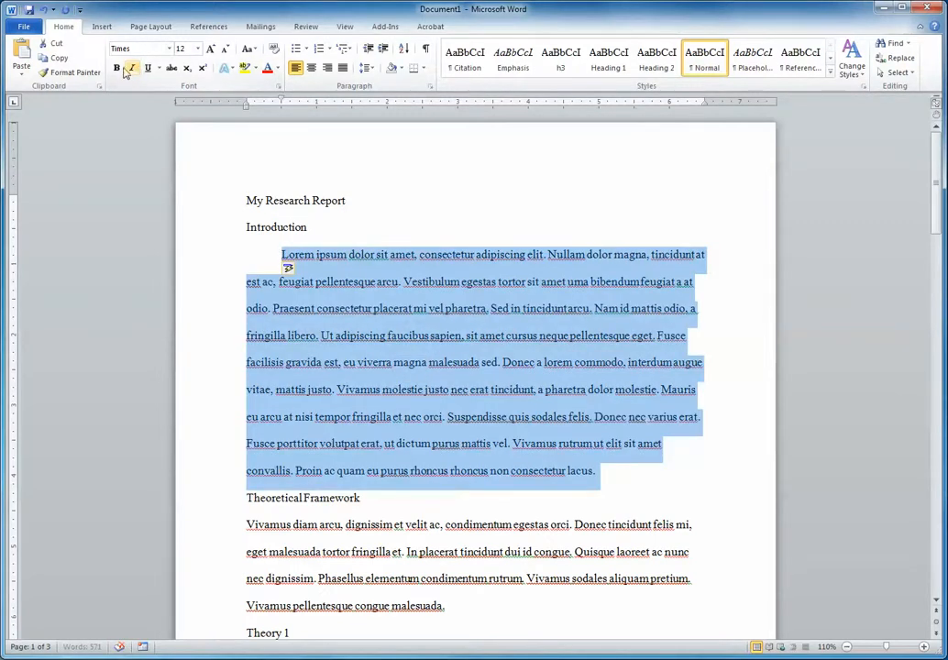
click(116, 68)
click(131, 68)
click(536, 523)
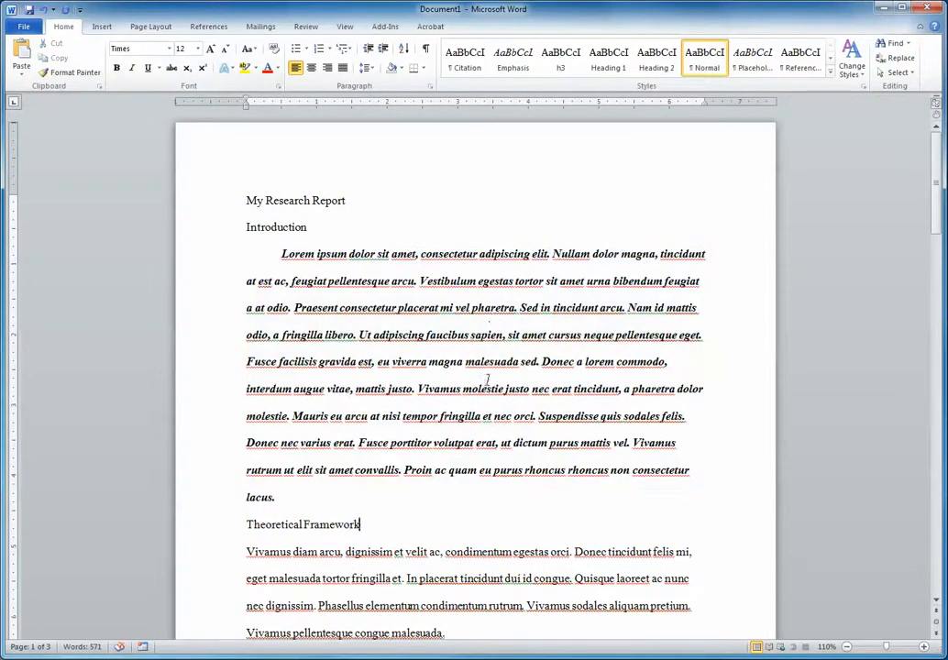
Reapply the Normal style to the whole bold italic paragraph under Introduction.
triple_click(491, 315)
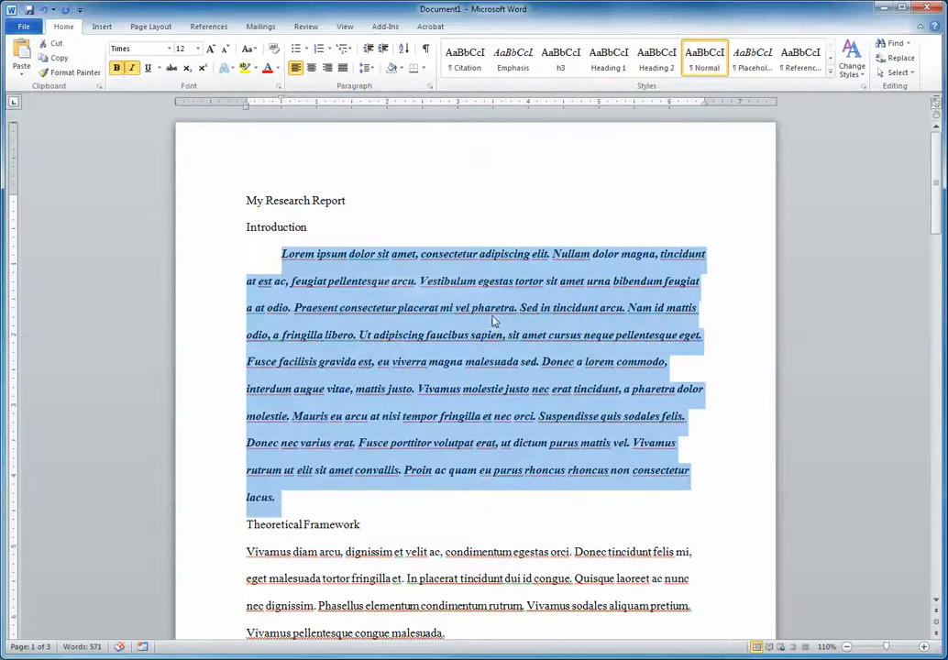
click(704, 55)
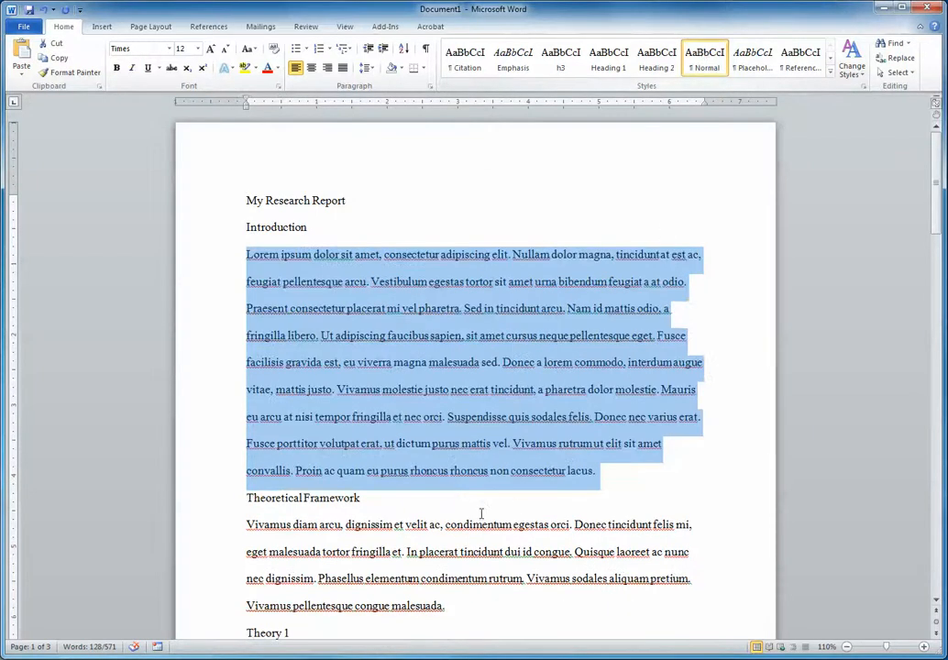
click(481, 515)
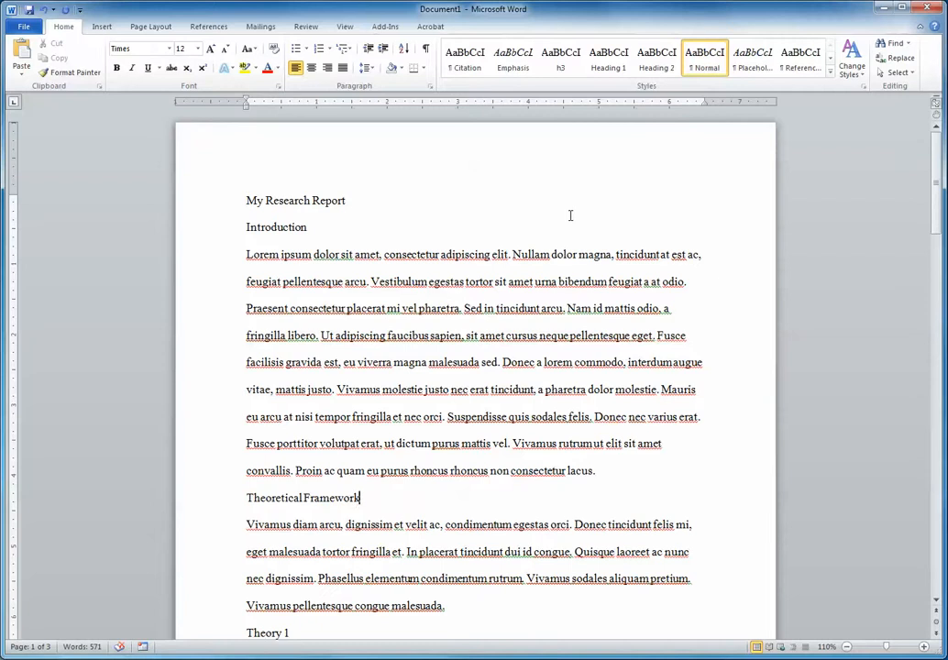
Select the Introduction heading and display the full list of styles beside the document, without the Apply Styles window.
click(201, 227)
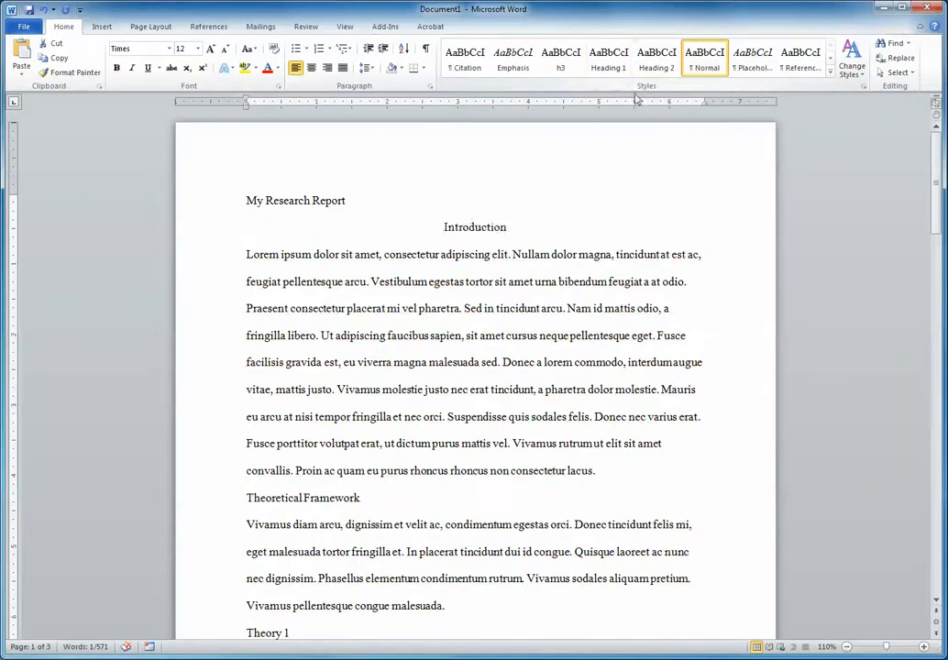
click(831, 75)
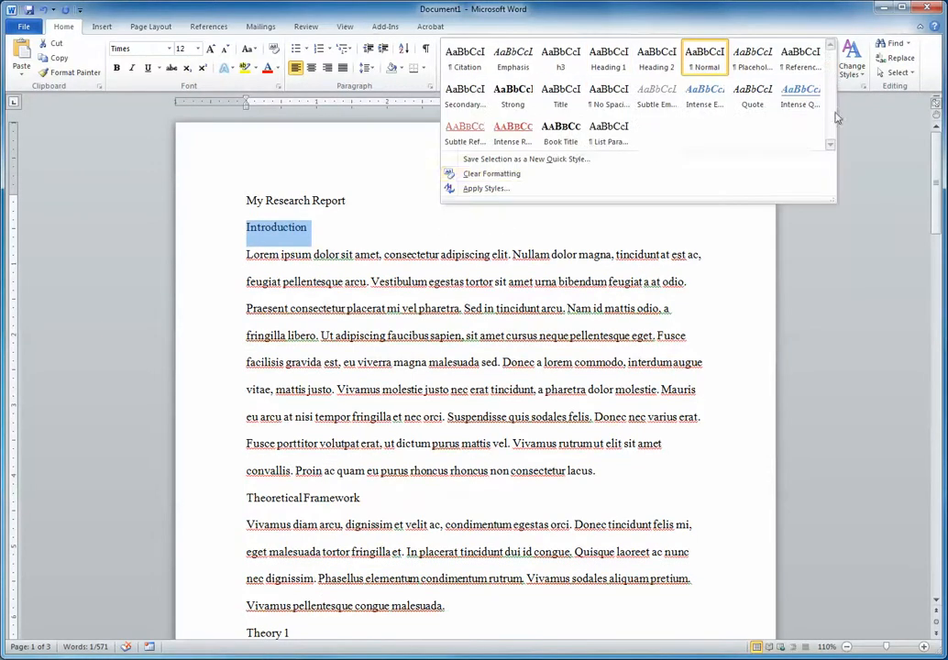
click(513, 189)
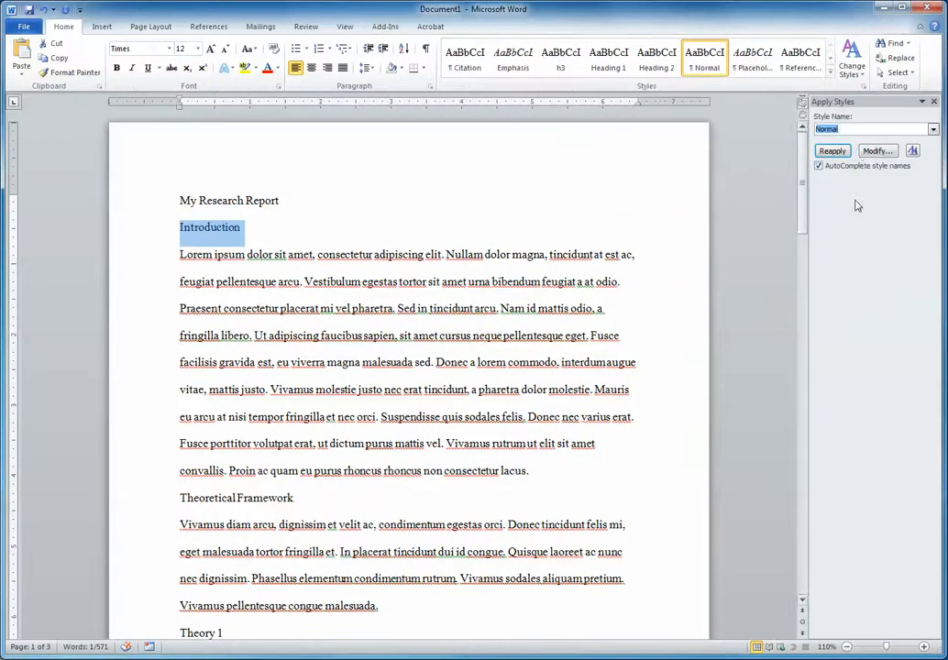
click(913, 152)
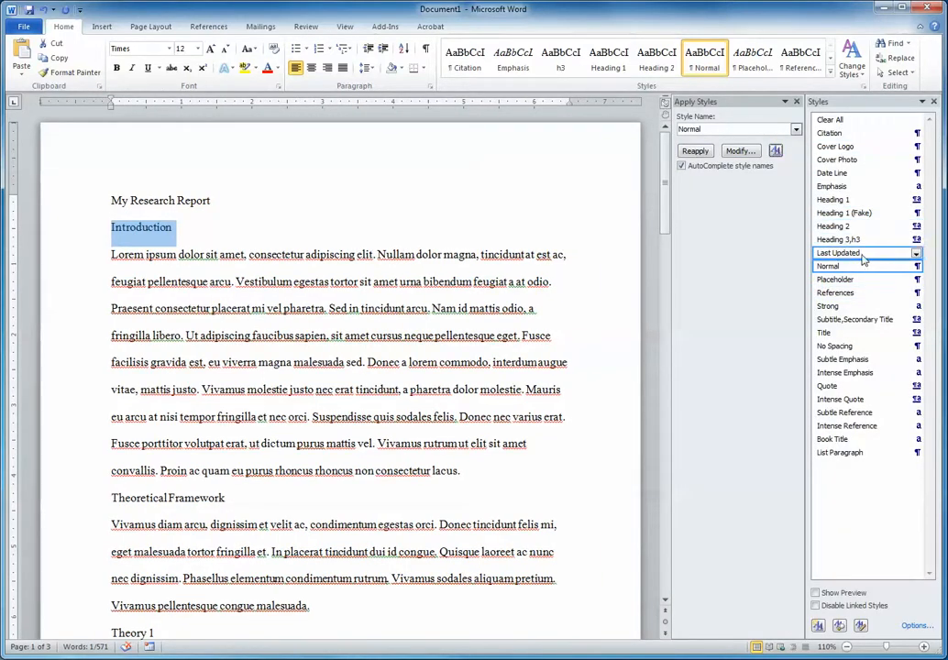
mouse_move(863, 216)
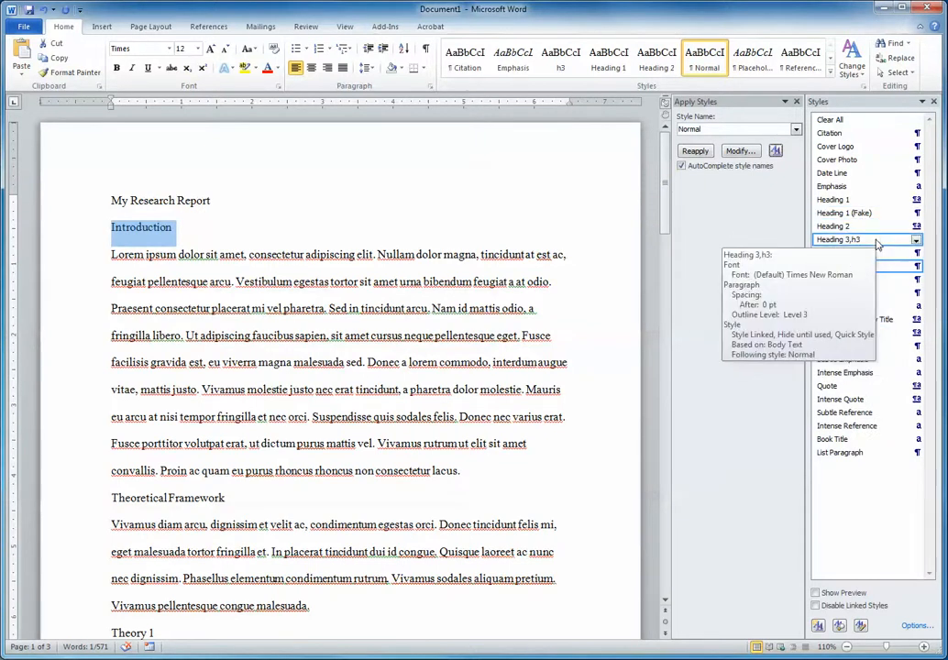
click(796, 102)
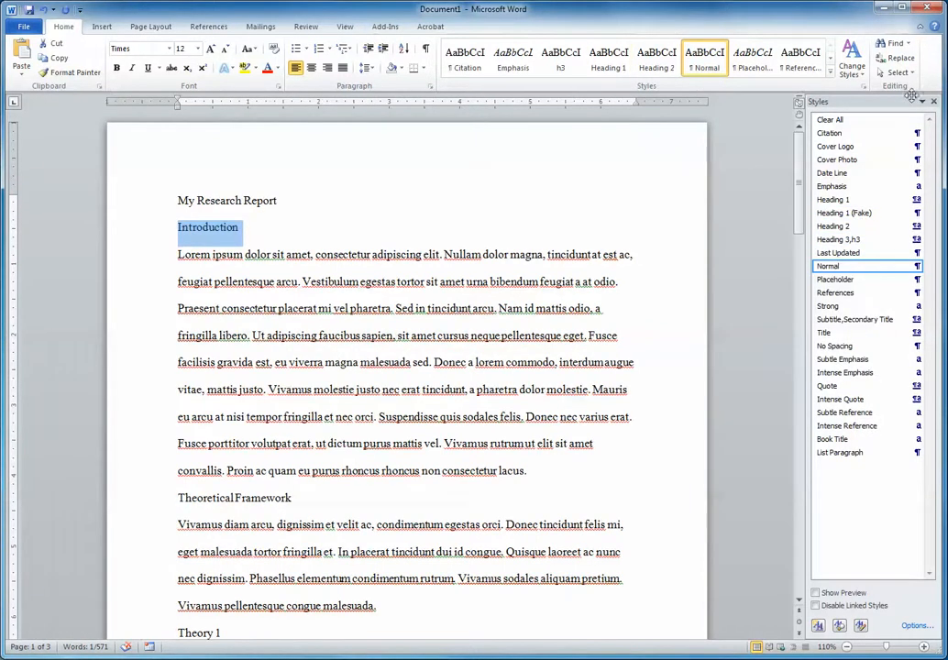
Close the styles list beside the document and apply the Heading 1 style to Introduction and Theoretical Framework.
click(934, 101)
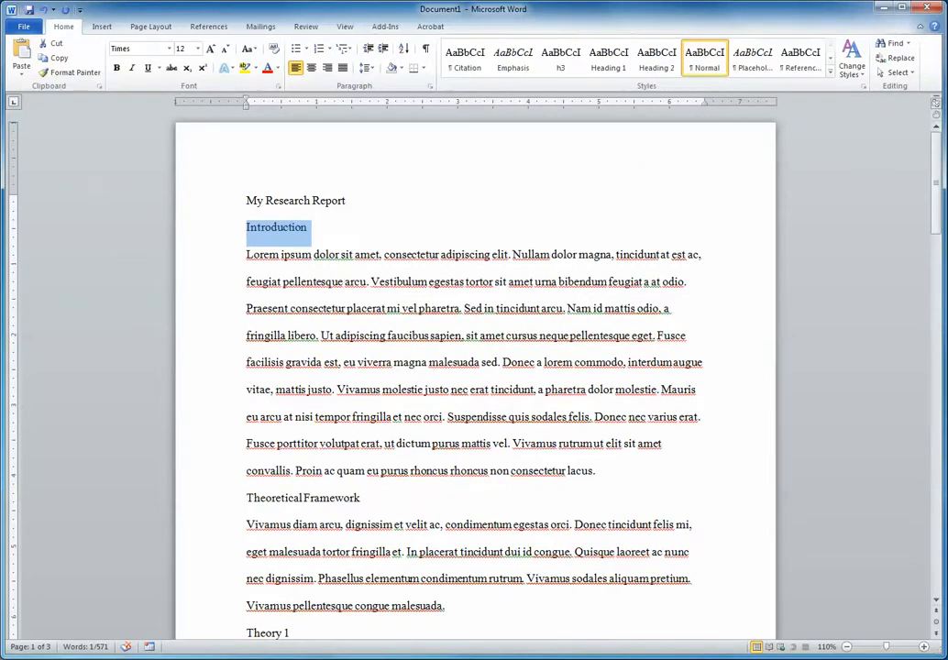
click(611, 58)
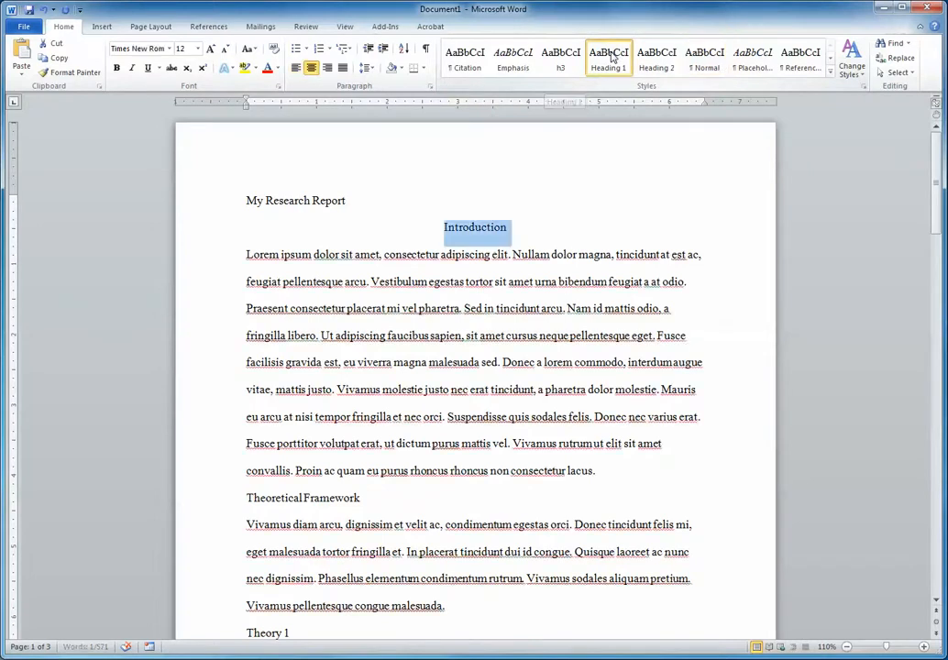
click(187, 503)
click(621, 71)
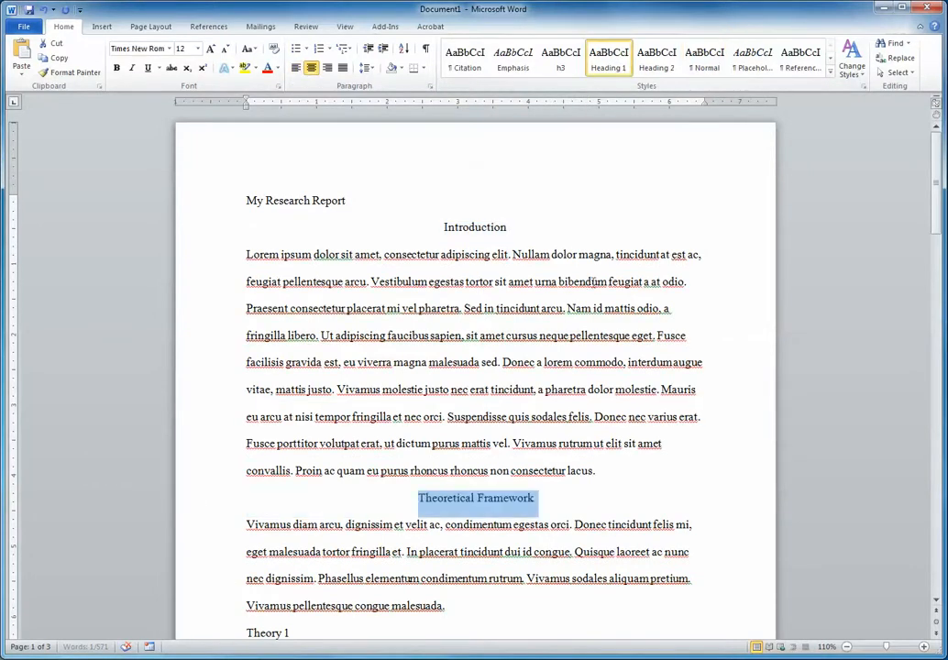
Apply the Heading 2 style to the Theory 1 and Theory 2 subheadings.
scroll(547, 419, down, 3)
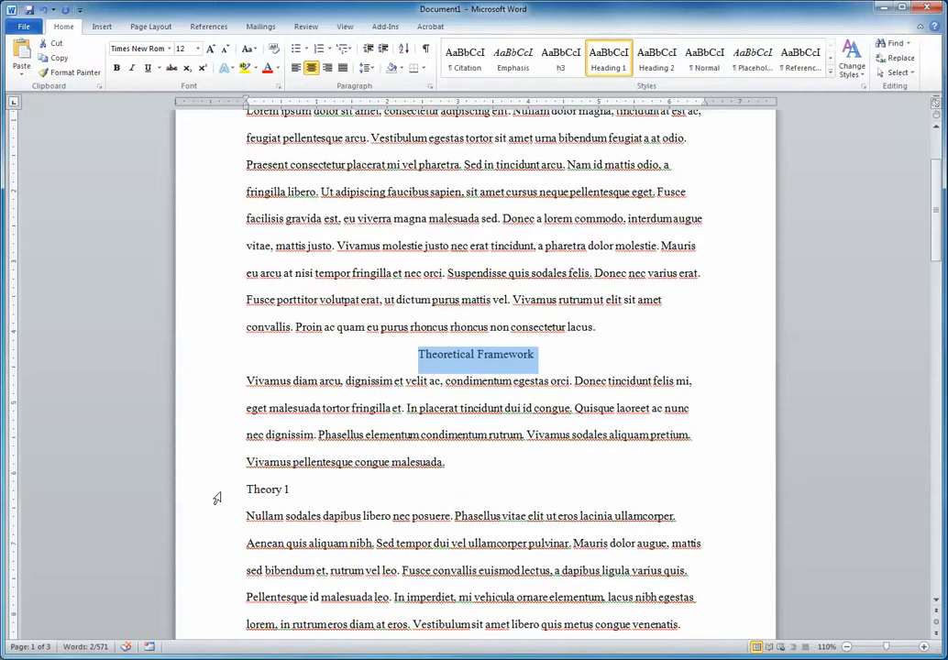
click(216, 498)
click(657, 58)
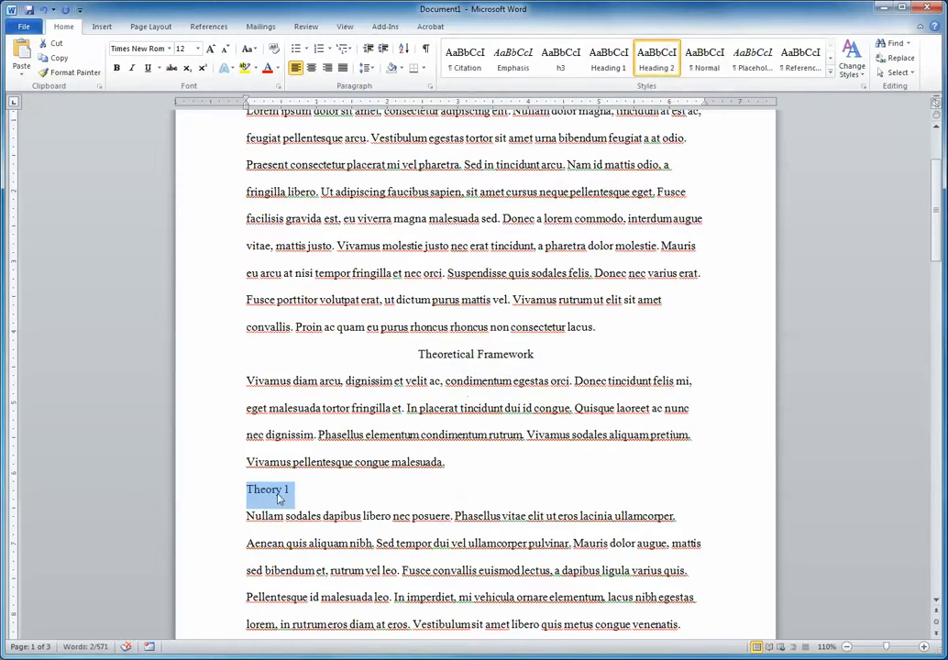
scroll(261, 496, down, 6)
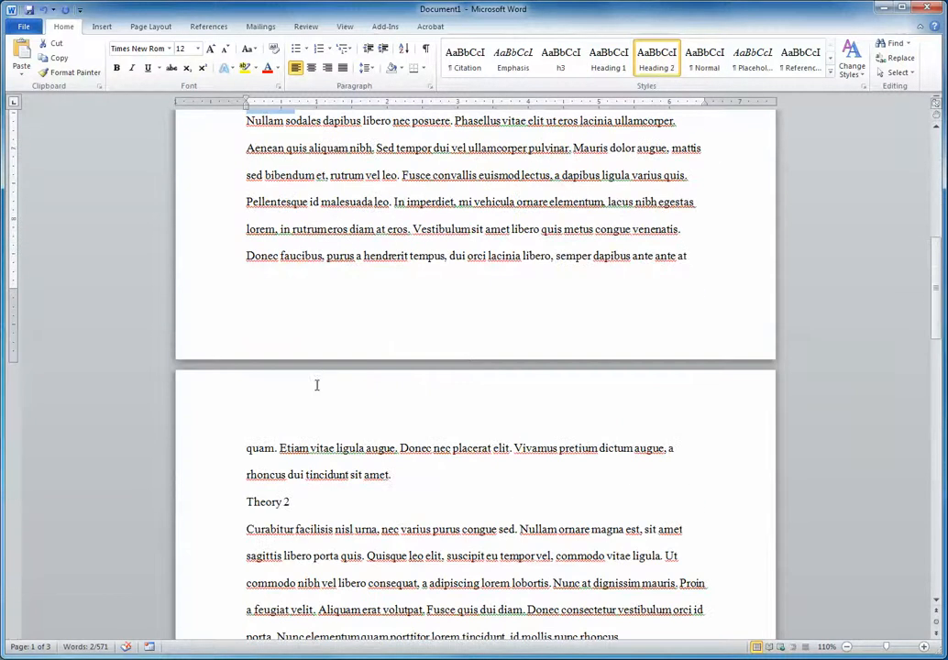
click(229, 502)
click(657, 60)
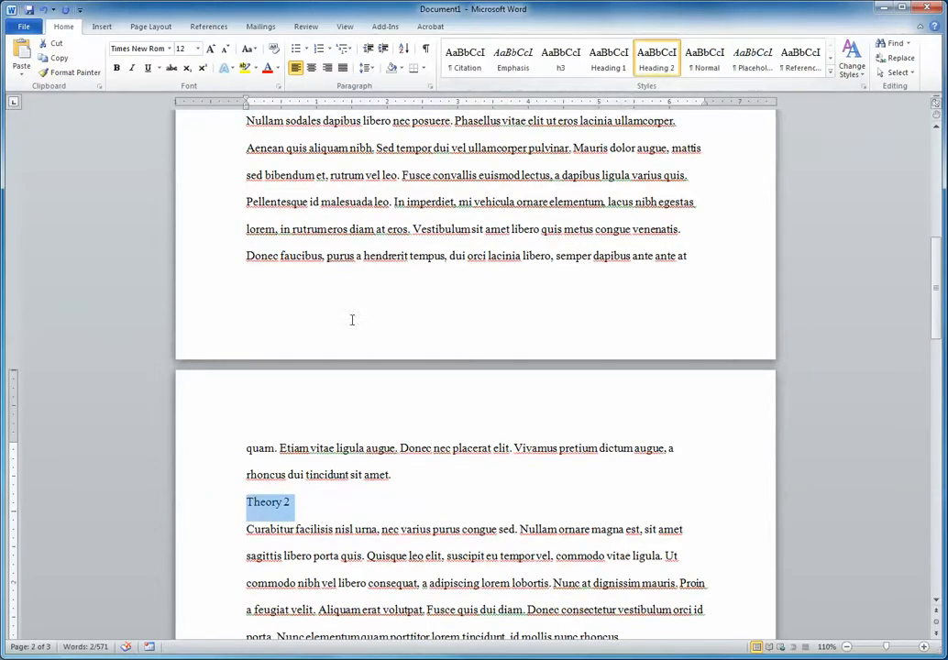
Apply the Heading 1 style to the Methods and References headings.
scroll(427, 448, down, 5)
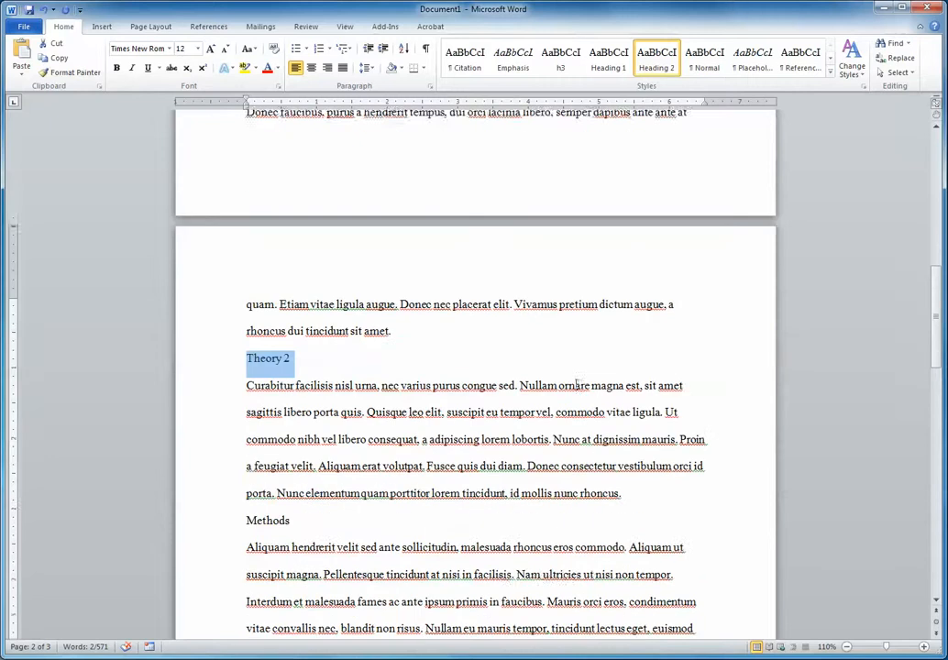
click(195, 489)
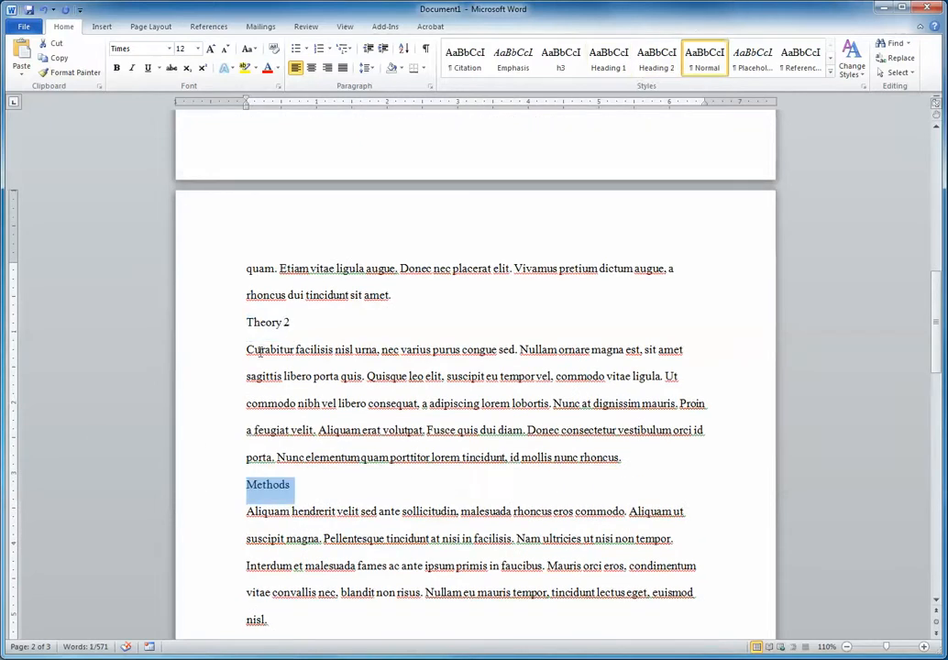
click(216, 324)
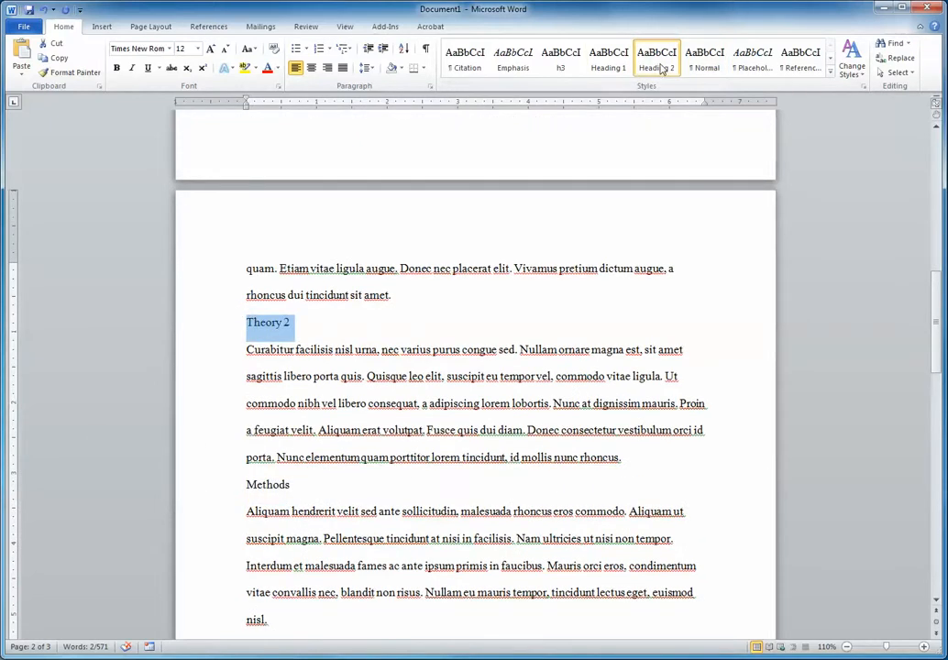
click(214, 475)
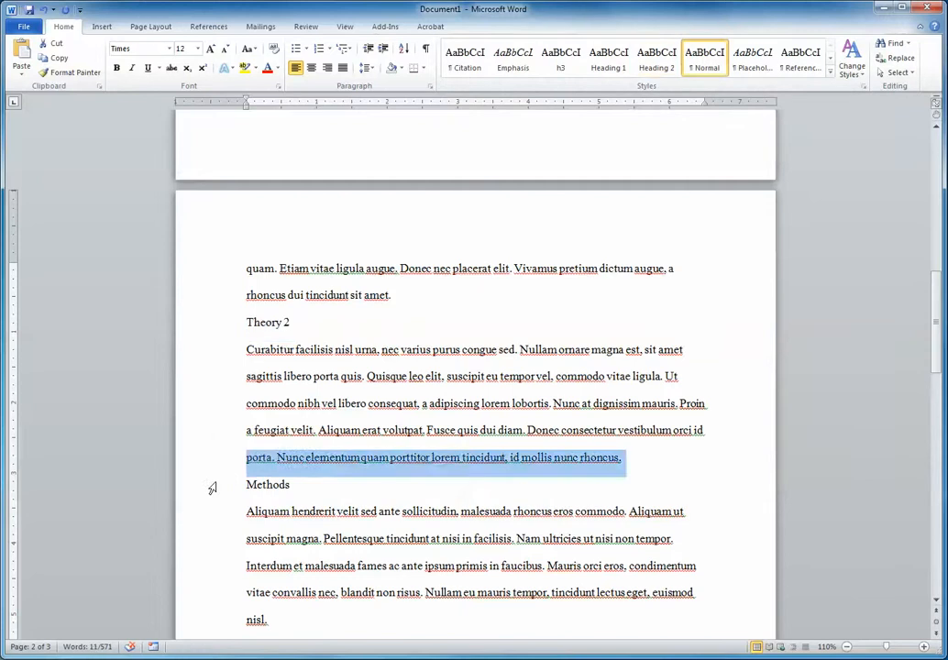
click(212, 485)
click(608, 57)
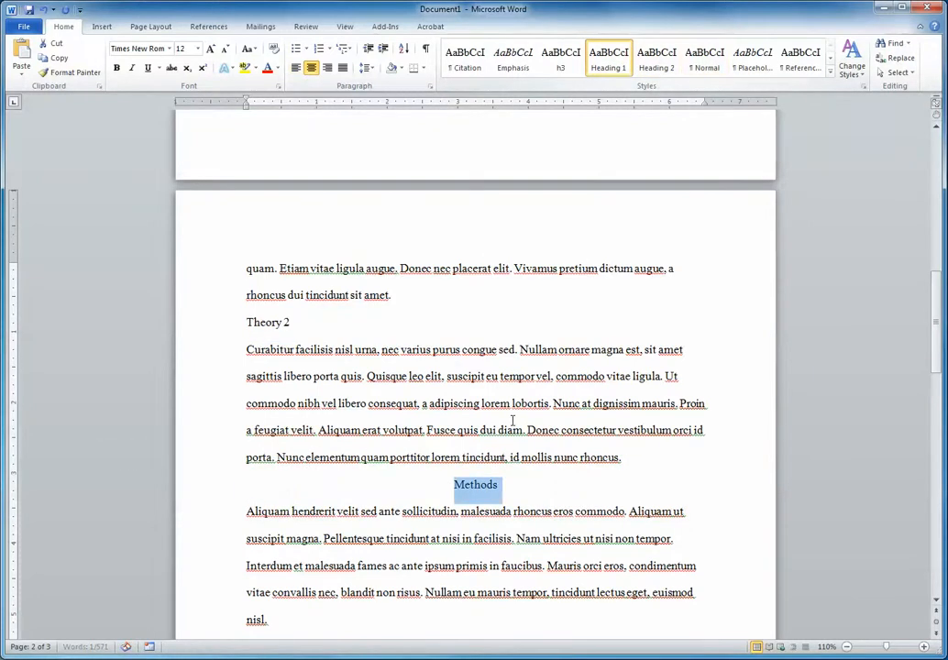
scroll(513, 420, down, 4)
click(217, 433)
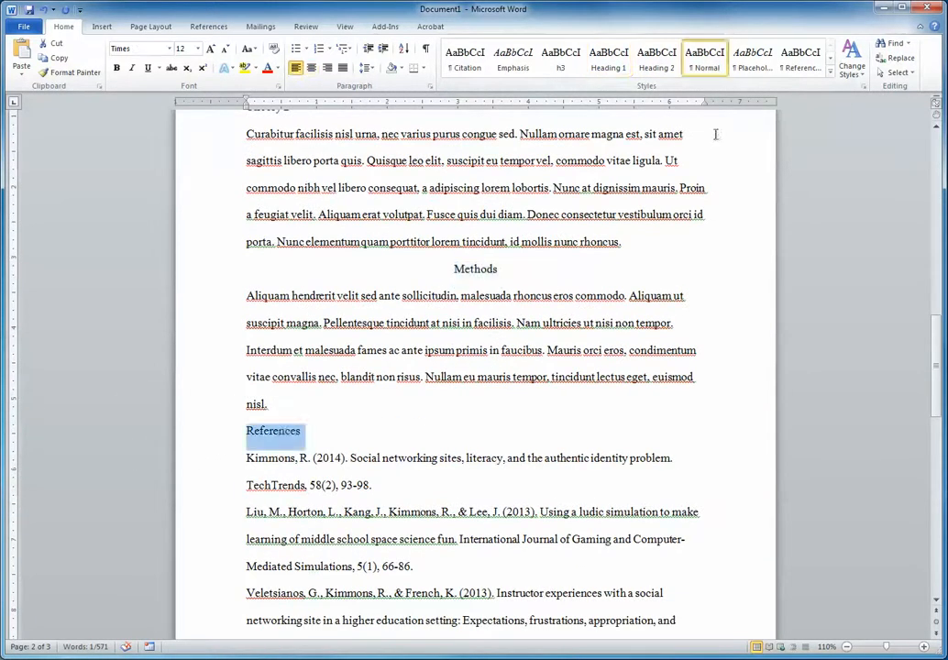
click(619, 55)
Modify the Heading 1 style so that its text is bold.
scroll(550, 244, up, 14)
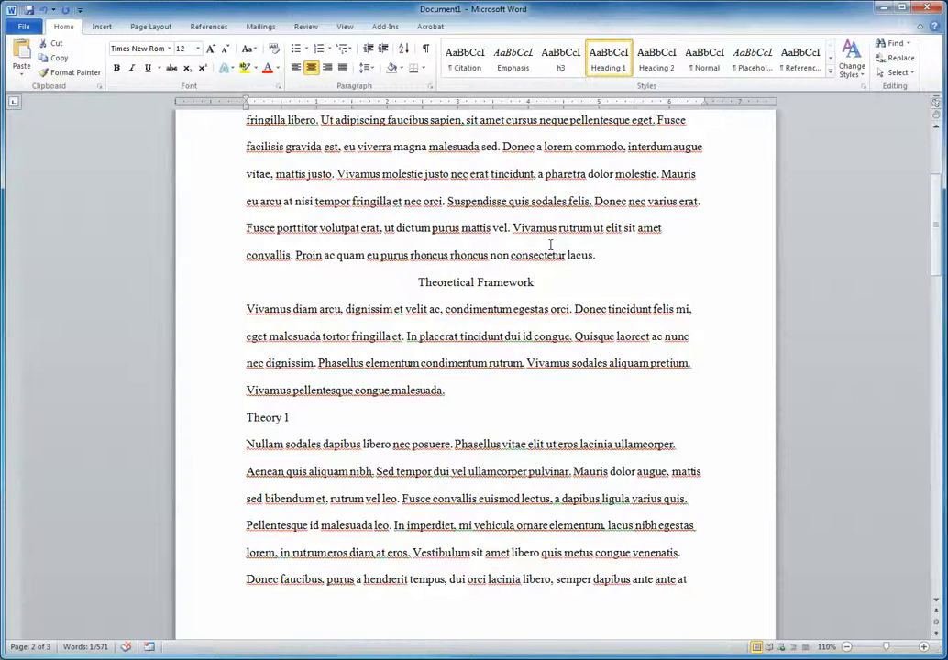
scroll(551, 244, up, 4)
click(507, 191)
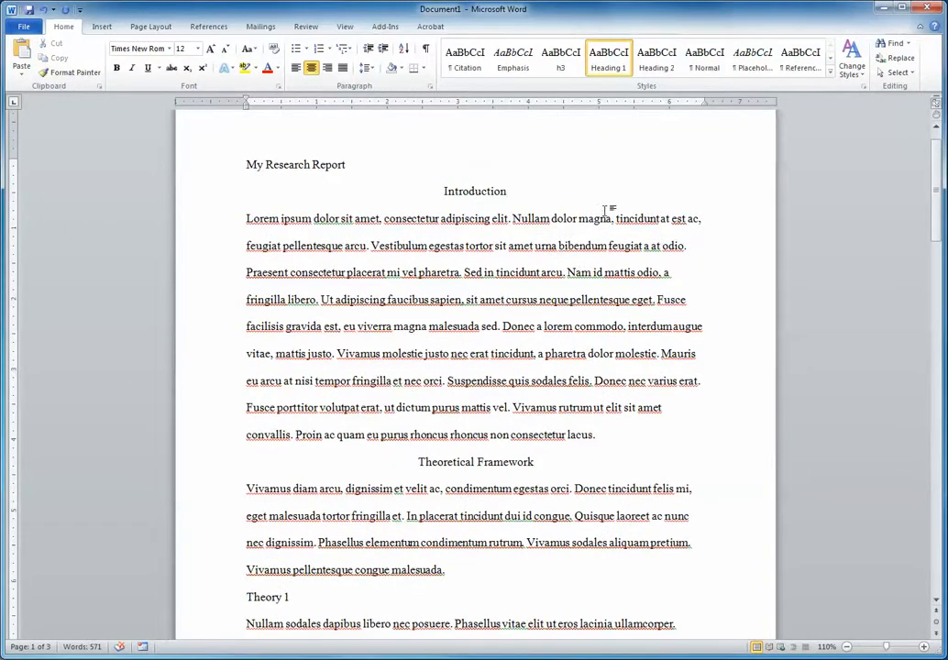
scroll(605, 211, up, 1)
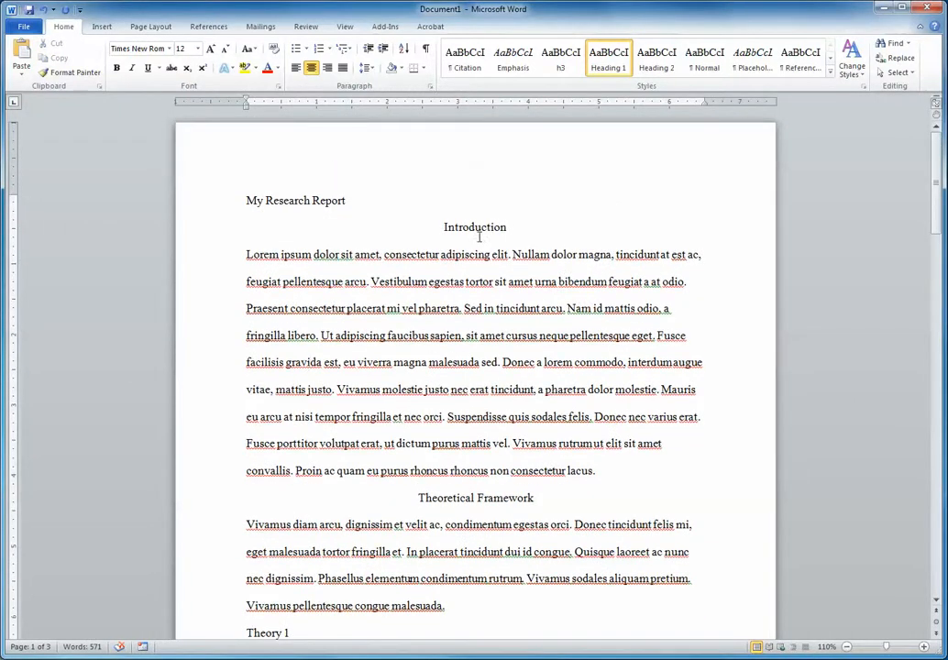
right_click(607, 64)
click(570, 76)
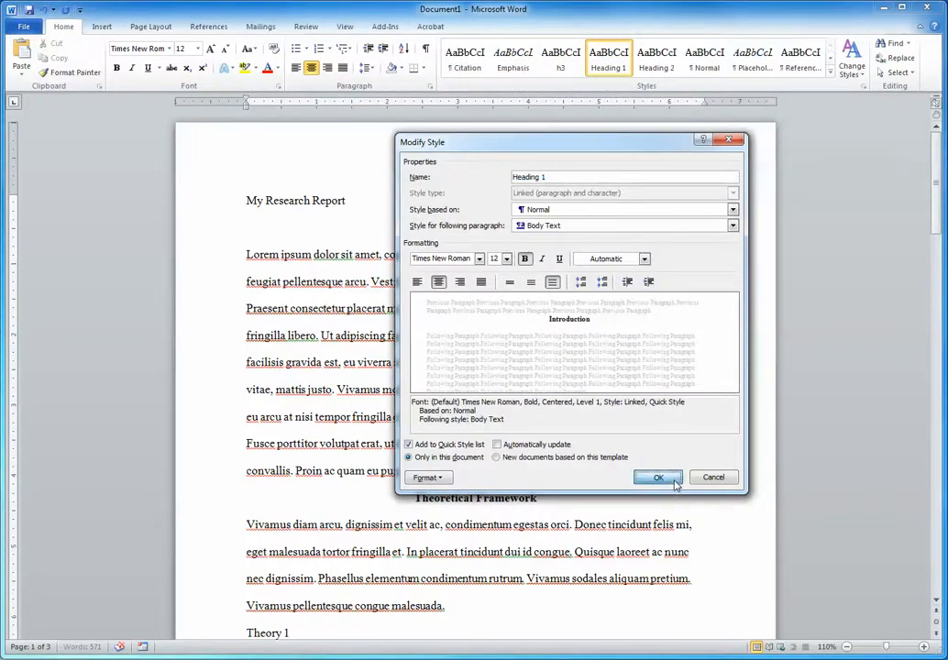
click(660, 478)
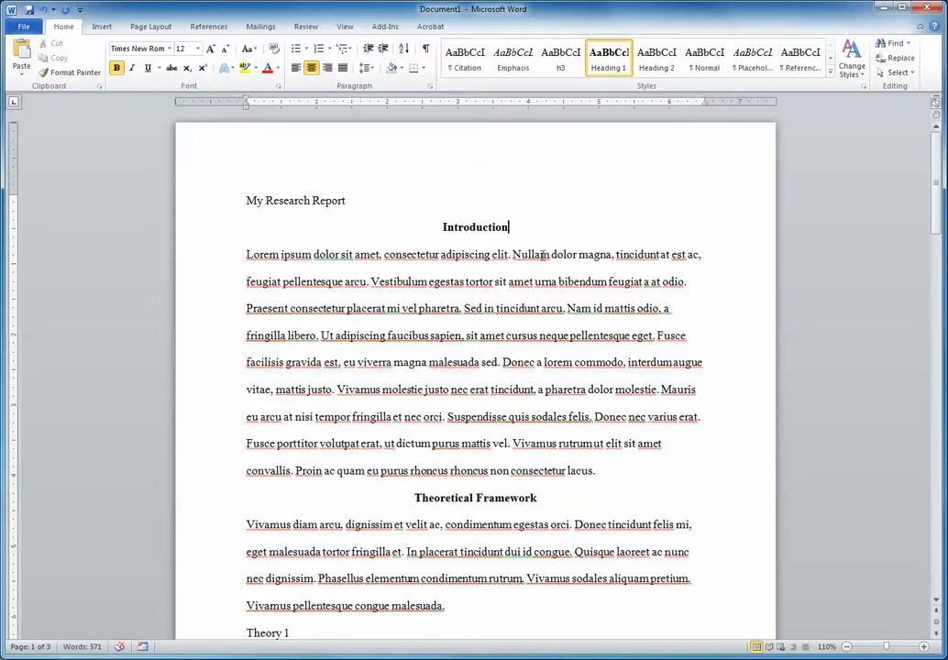
Modify the Heading 2 style so that its text is italic and centered.
scroll(544, 255, down, 10)
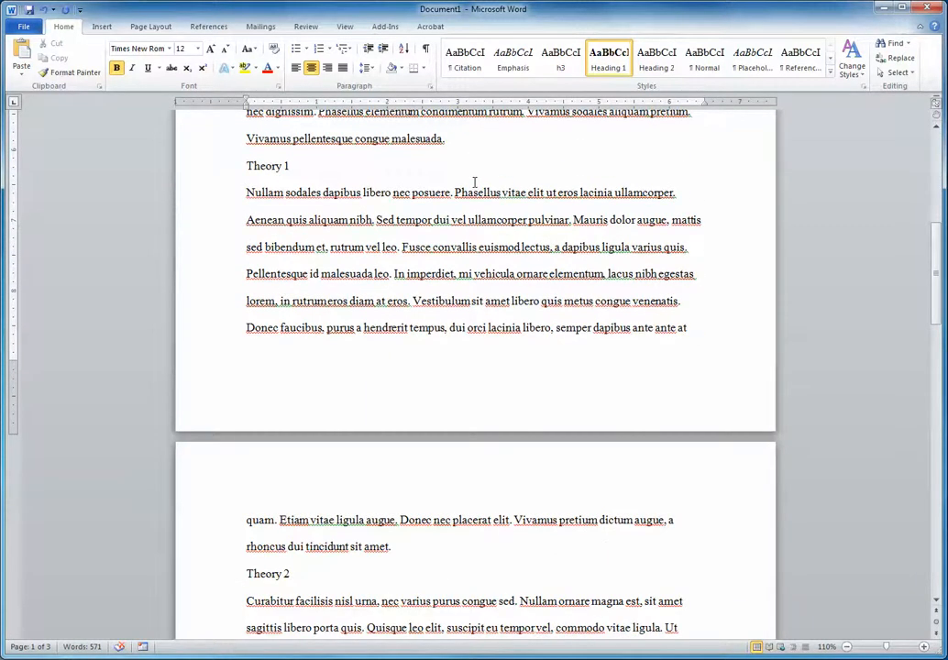
scroll(474, 182, down, 12)
scroll(660, 216, up, 15)
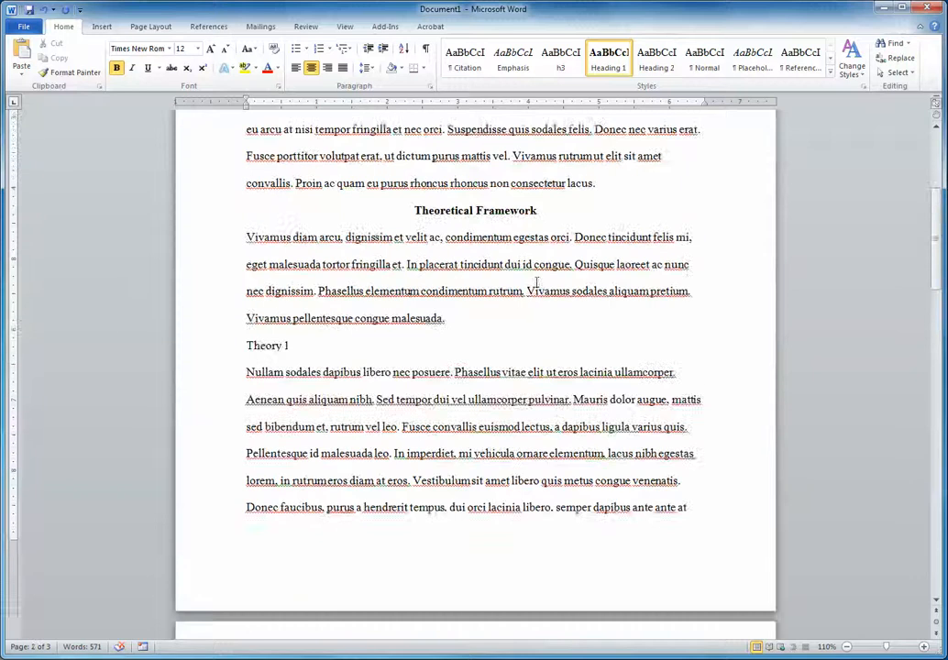
click(264, 346)
right_click(646, 73)
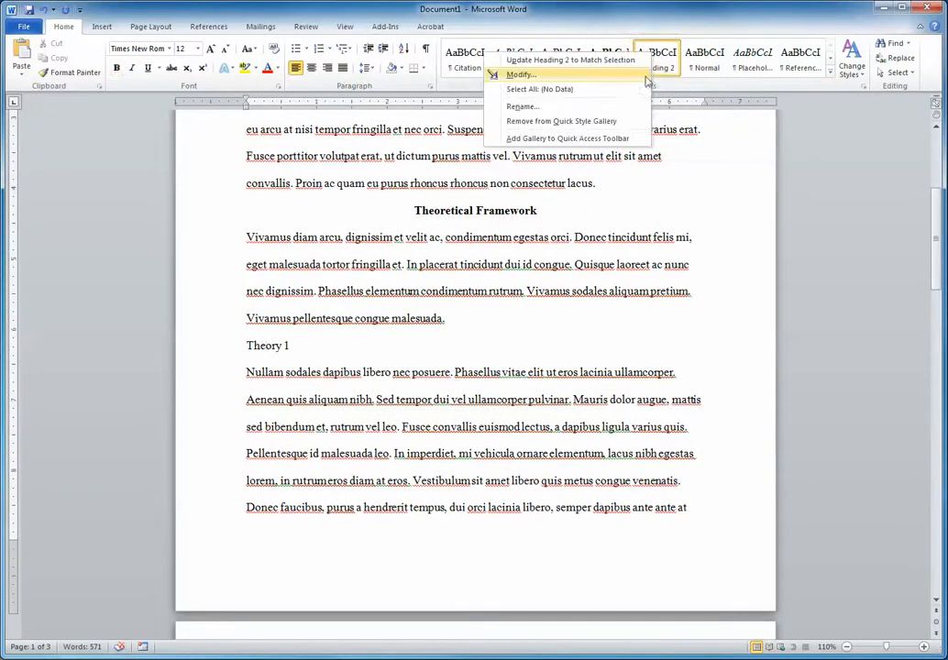
click(633, 75)
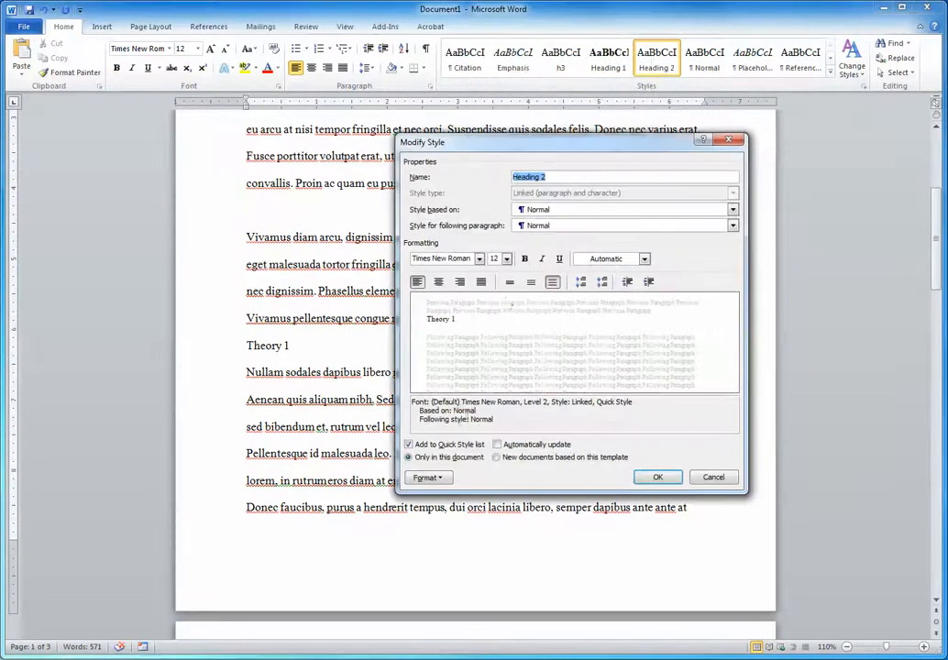
click(541, 260)
click(438, 283)
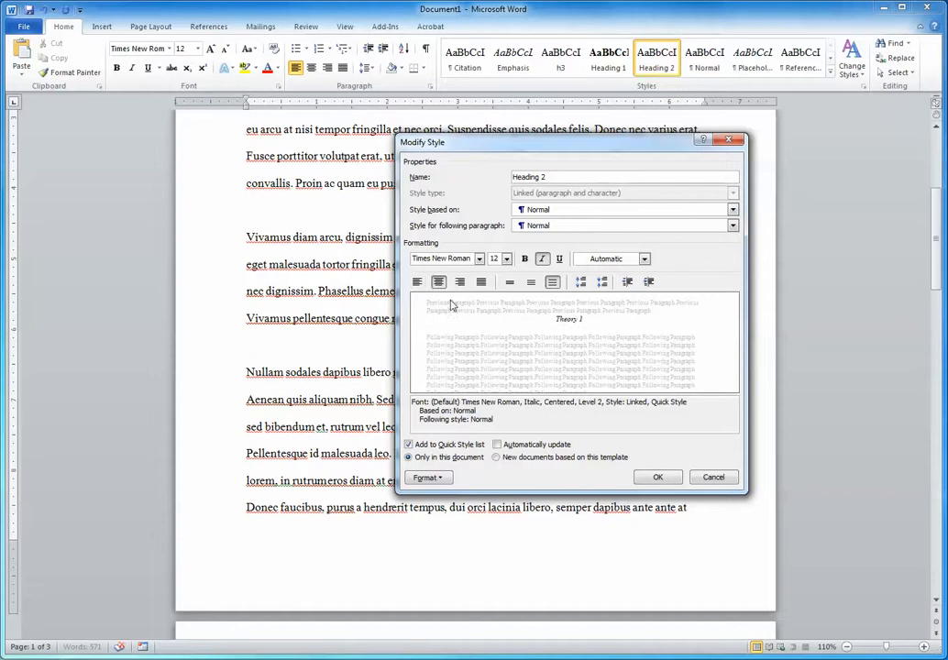
click(658, 477)
Undo the bold, italic and centering changes made to the Heading 1 and Heading 2 styles.
scroll(680, 324, up, 5)
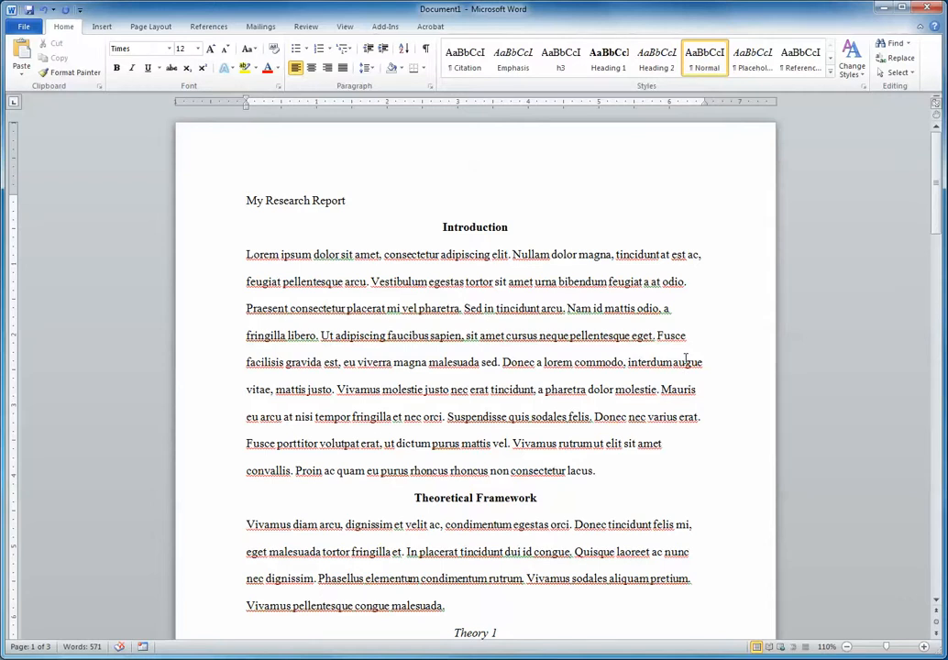
key(ctrl+z)
key(ctrl+z)
key(ctrl+z)
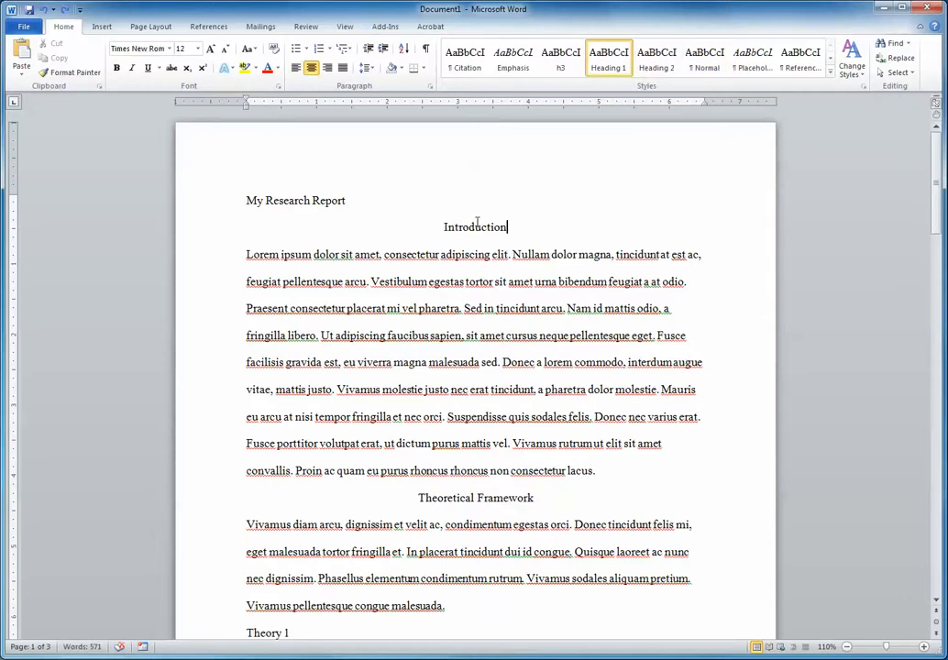
Check the style applied to Theory 1 and look over the headings from Theoretical Framework through References.
scroll(518, 351, down, 3)
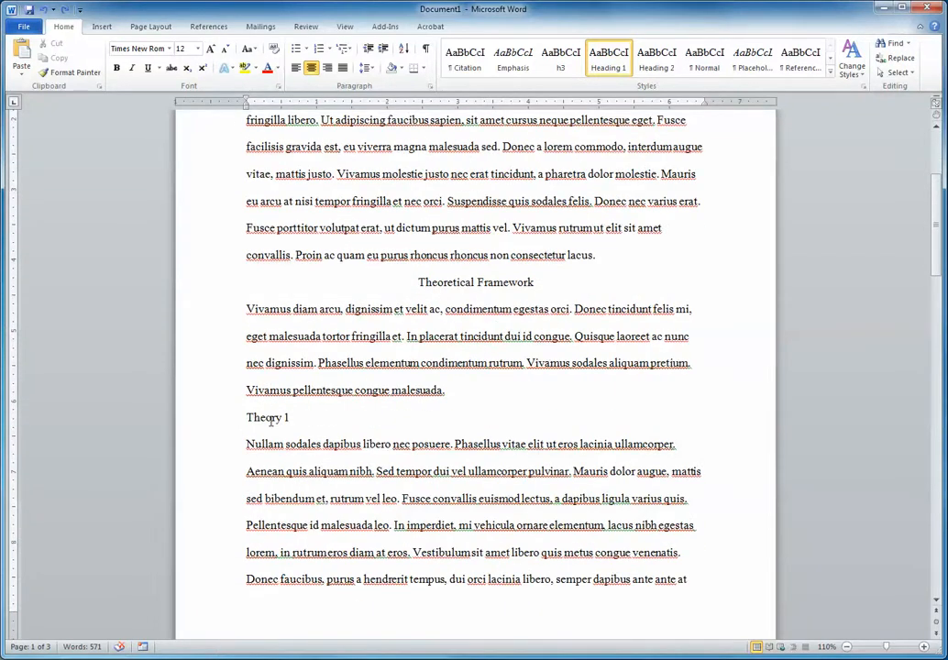
click(271, 419)
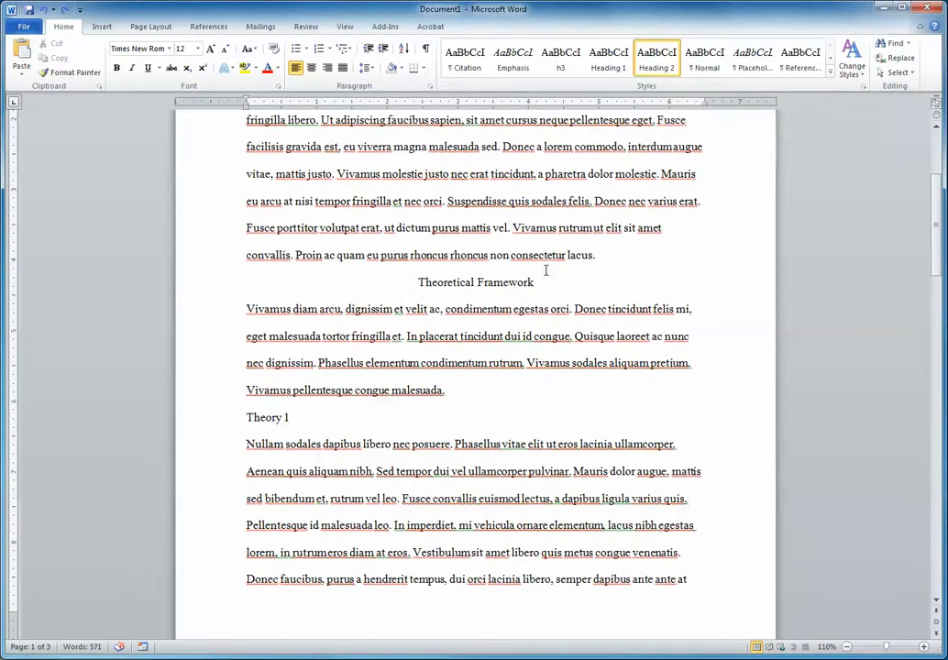
scroll(564, 241, down, 5)
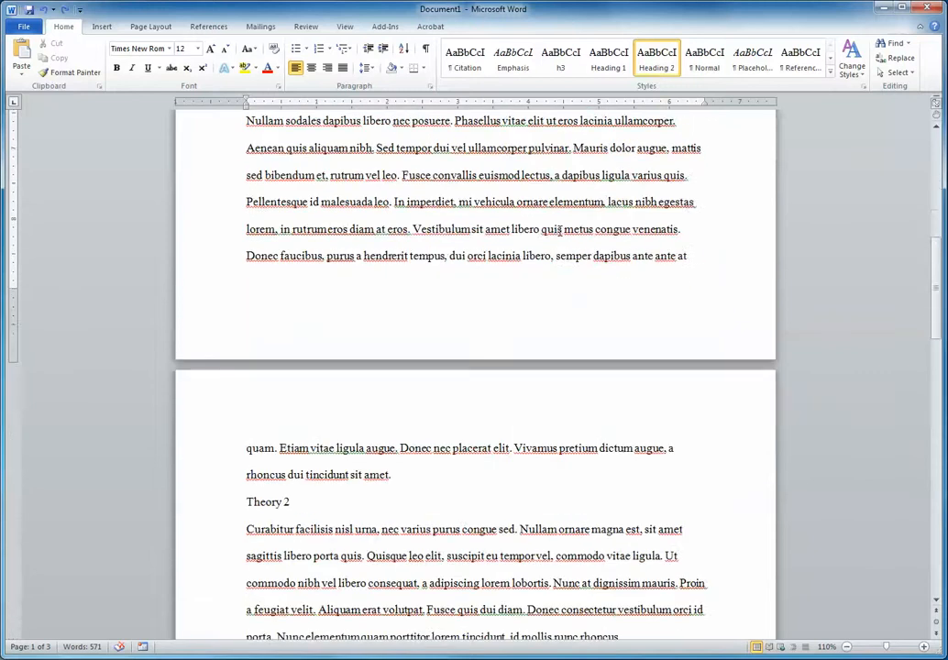
scroll(559, 229, down, 4)
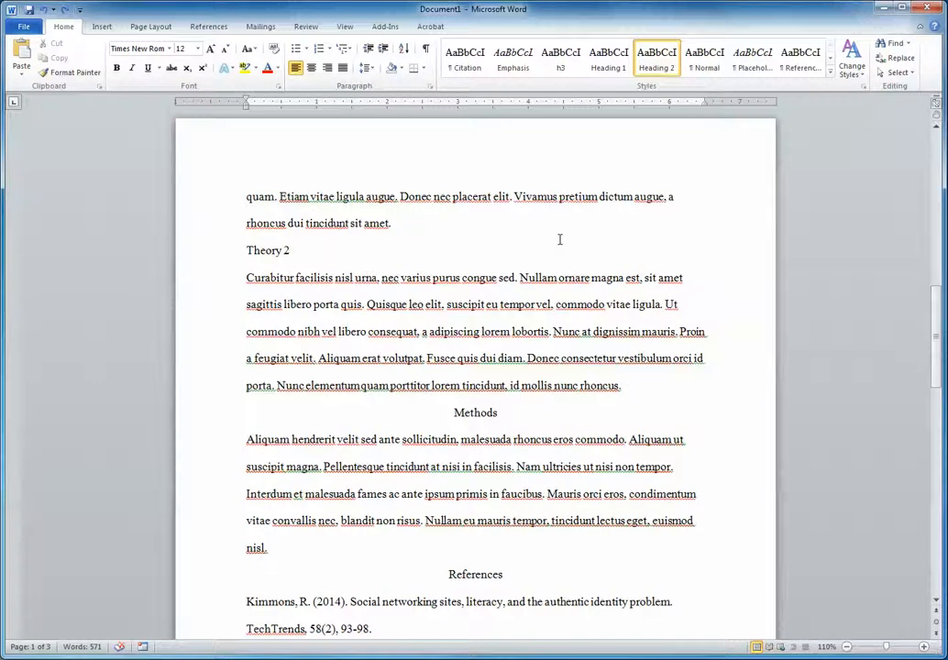
scroll(549, 250, up, 4)
scroll(555, 312, up, 6)
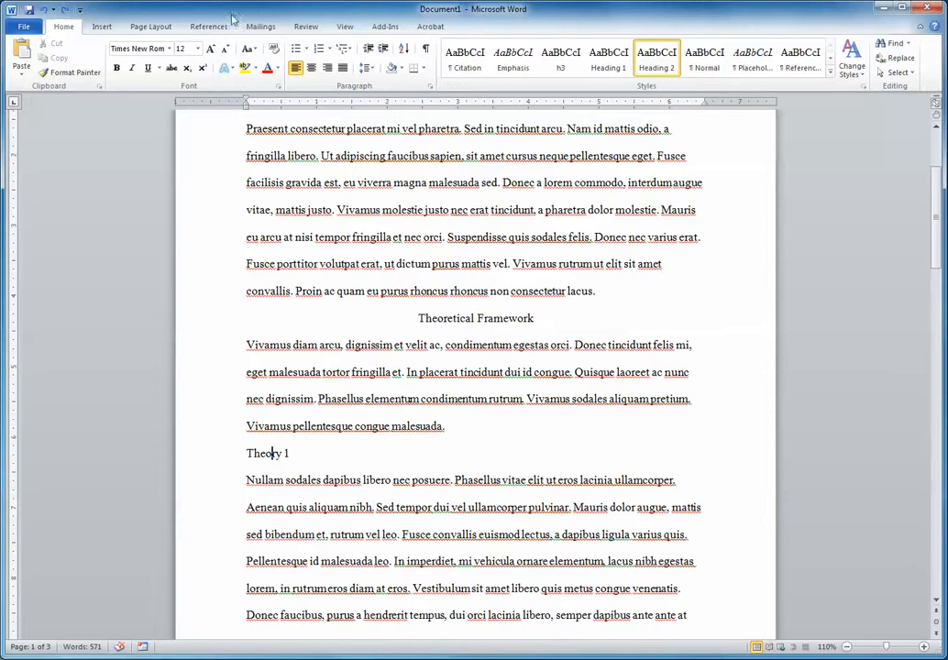
Show the Navigation Pane and use its heading outline to jump to Introduction, Theoretical Framework, Theory 2 and Methods.
click(346, 26)
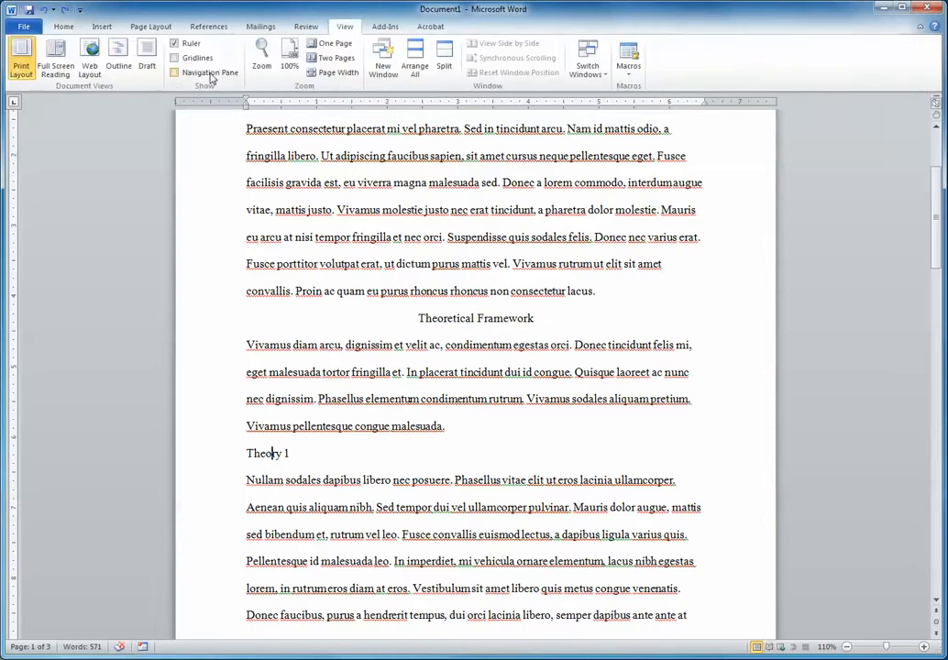
click(173, 72)
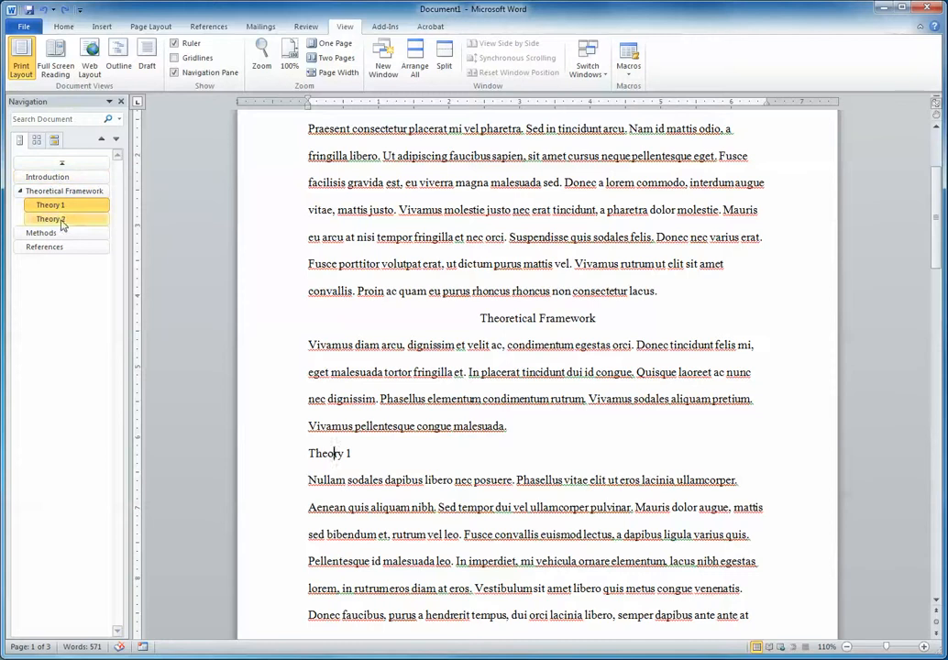
click(70, 177)
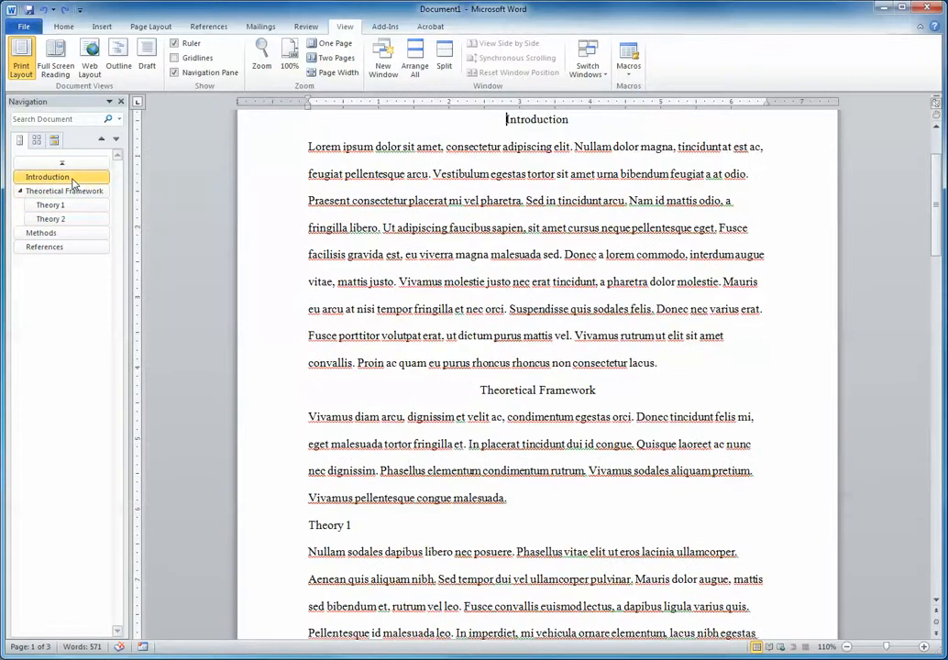
click(77, 194)
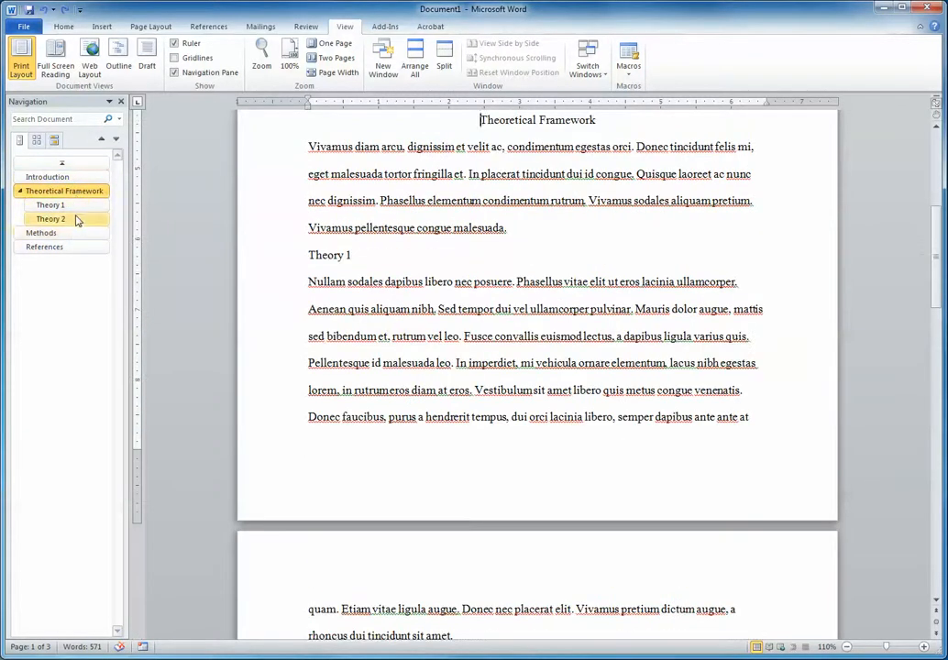
click(76, 220)
click(76, 235)
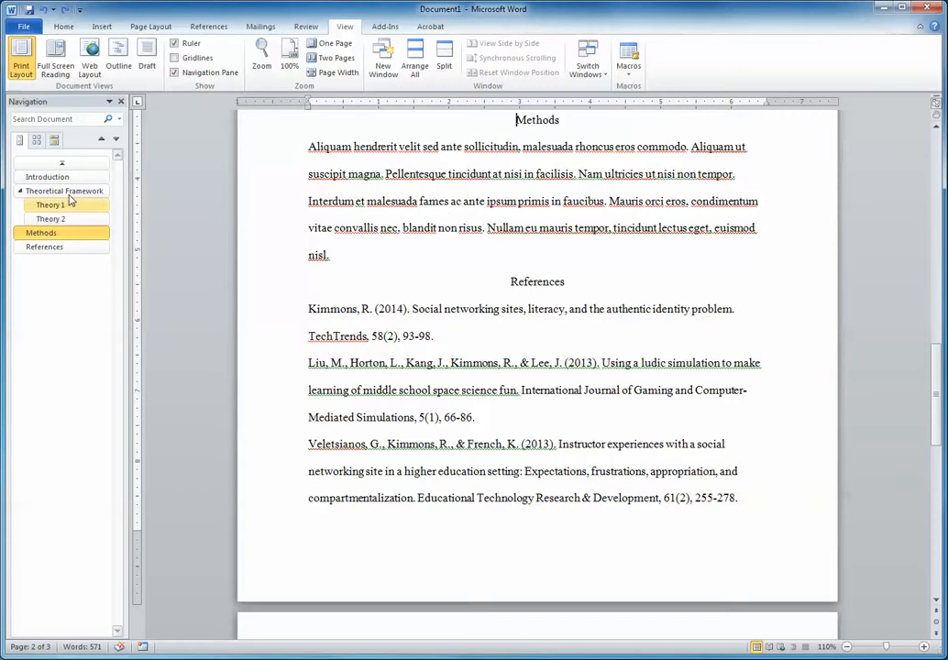
Jump to Theory 1 and Theory 2 through the heading outline, and collapse and re-expand the Theoretical Framework subheadings.
click(56, 204)
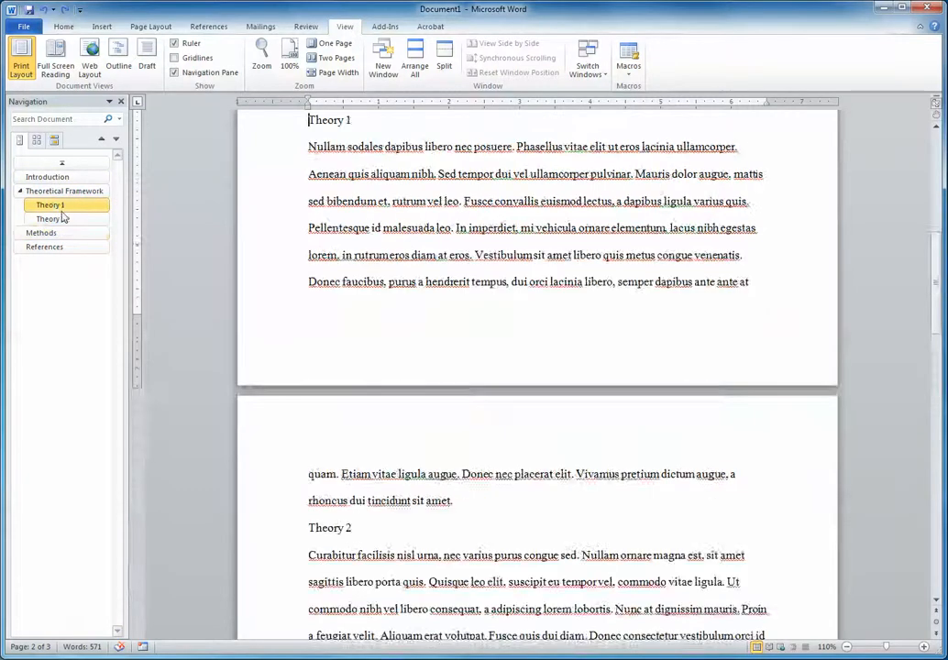
click(57, 218)
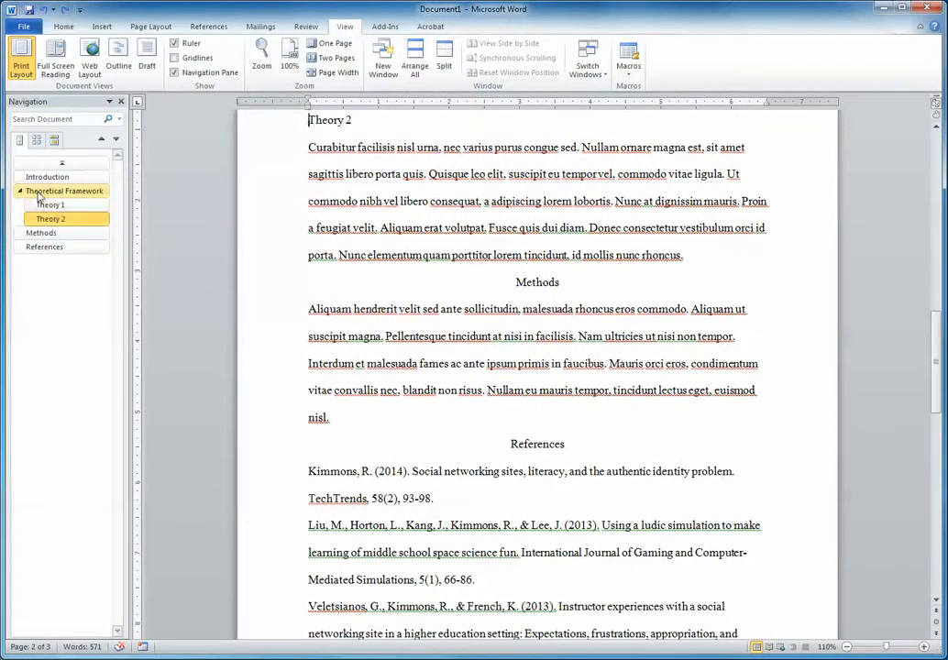
click(19, 191)
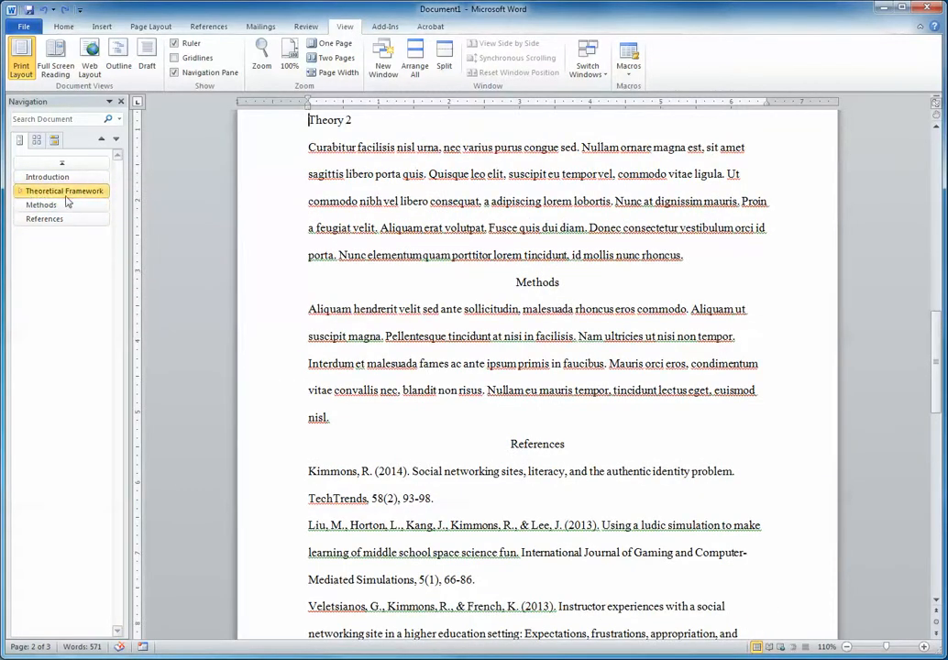
click(19, 191)
click(68, 207)
click(68, 220)
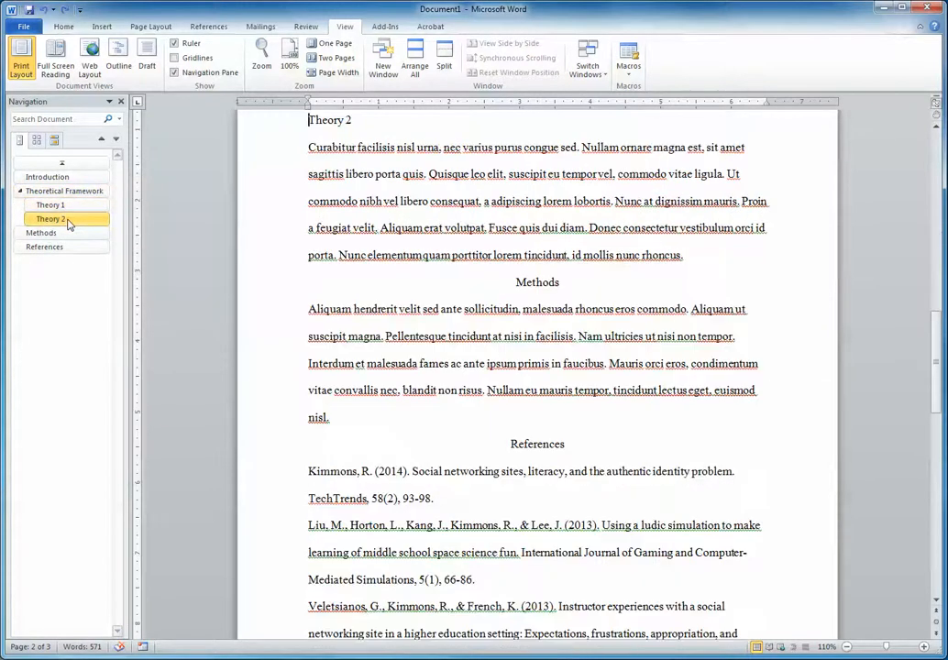
Apply the Citation style to all the entries under the References heading.
click(767, 297)
scroll(767, 296, down, 4)
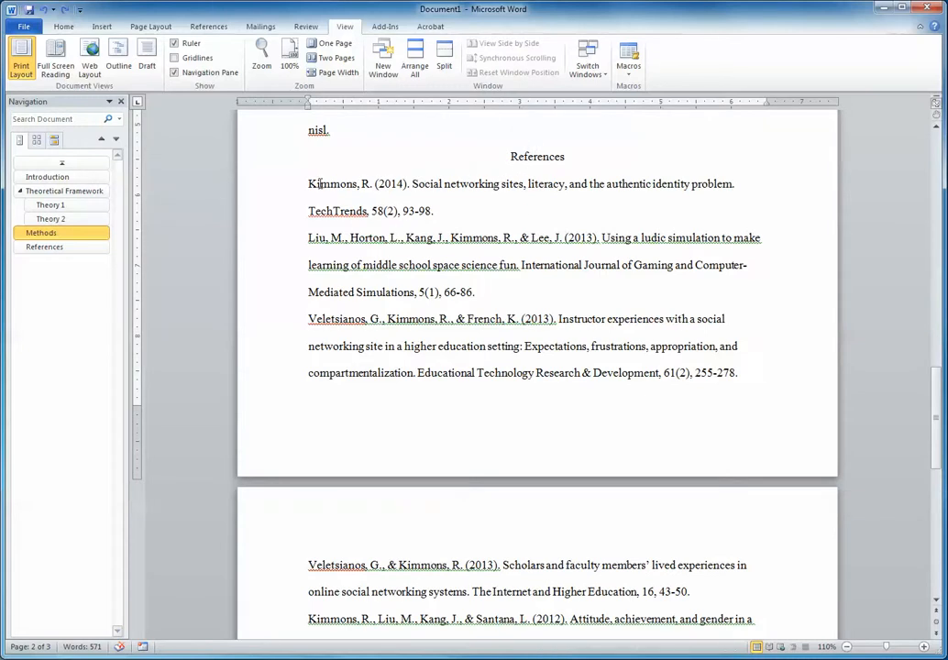
scroll(348, 238, down, 5)
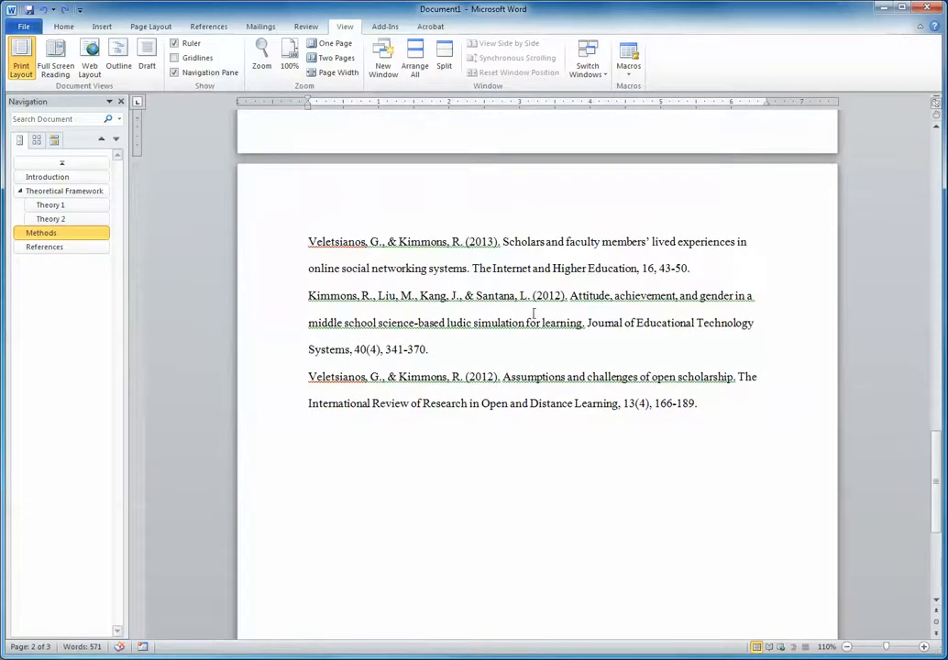
scroll(532, 312, up, 6)
scroll(532, 313, up, 1)
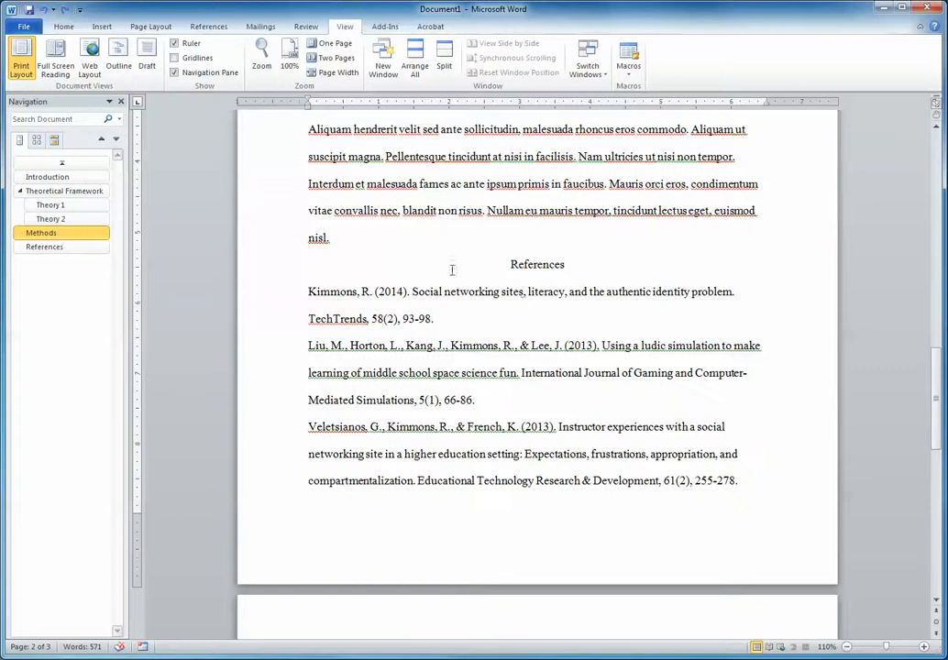
drag(306, 292, 475, 400)
scroll(616, 392, down, 10)
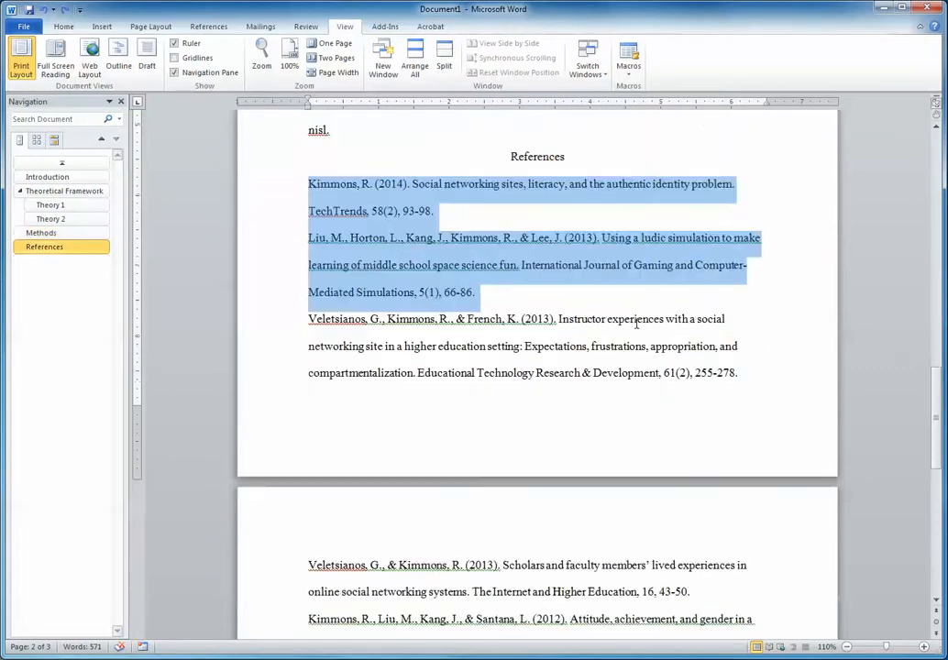
shift+click(712, 441)
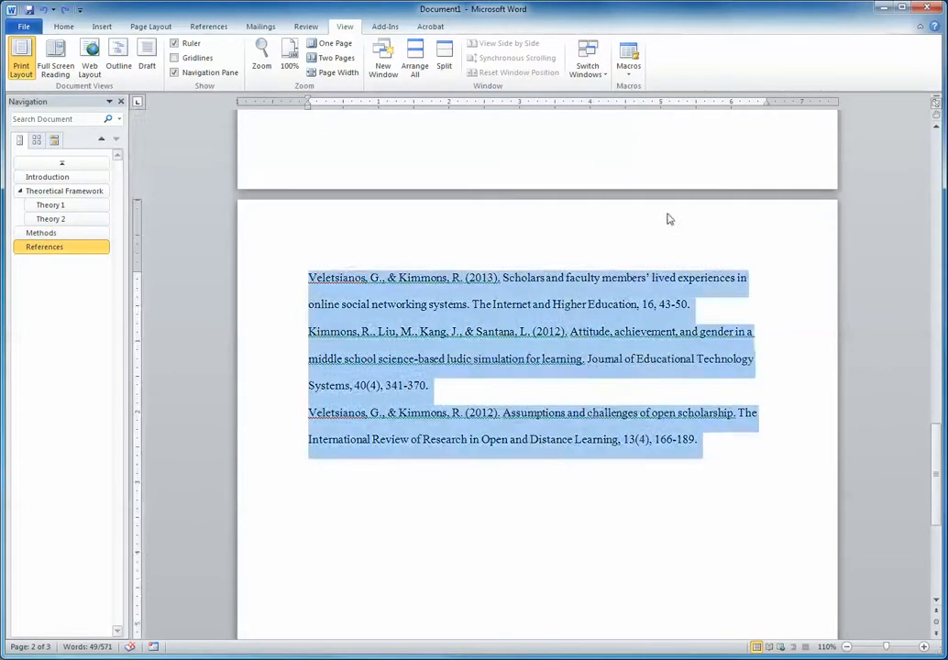
scroll(669, 218, up, 9)
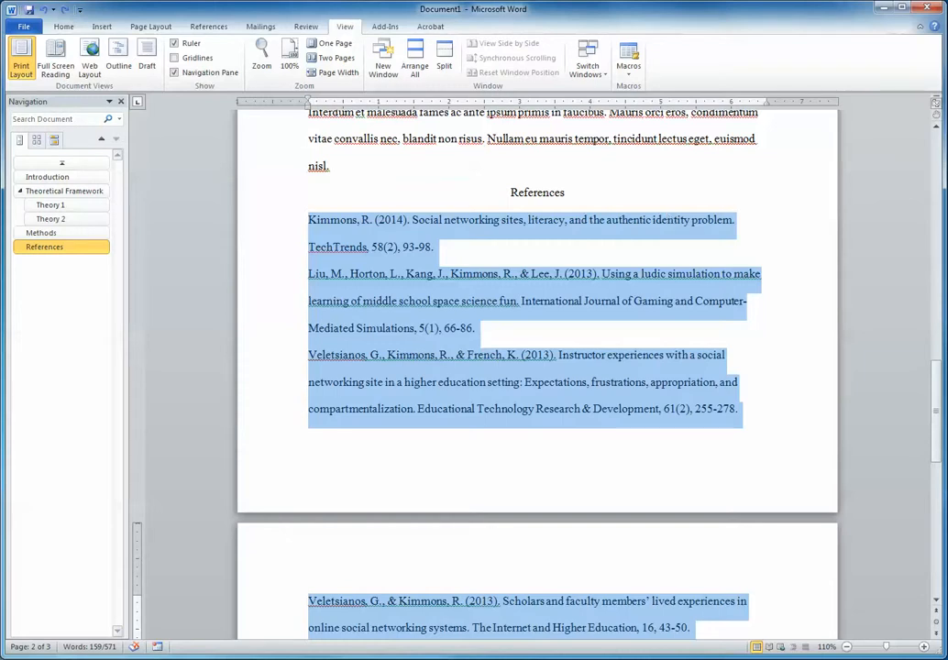
click(53, 26)
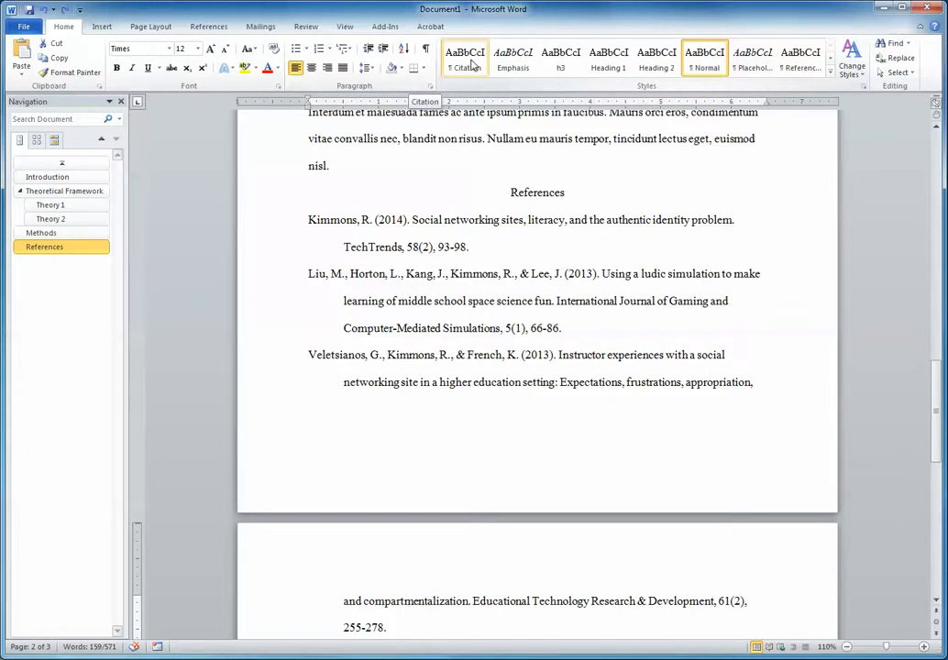
click(465, 59)
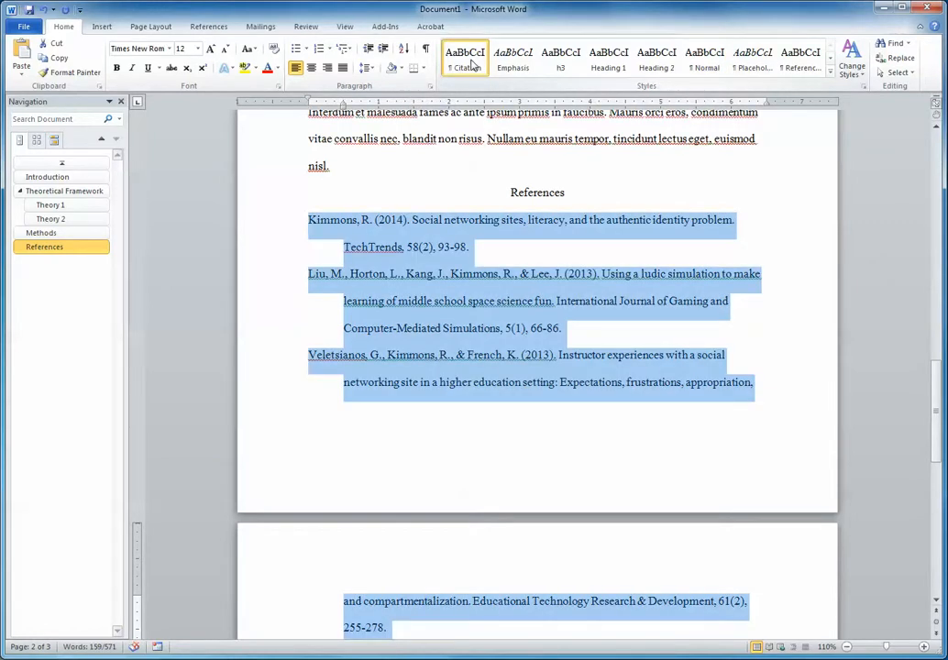
Show the Apply Styles pane for the selected references and enter Citation as the style name.
click(831, 71)
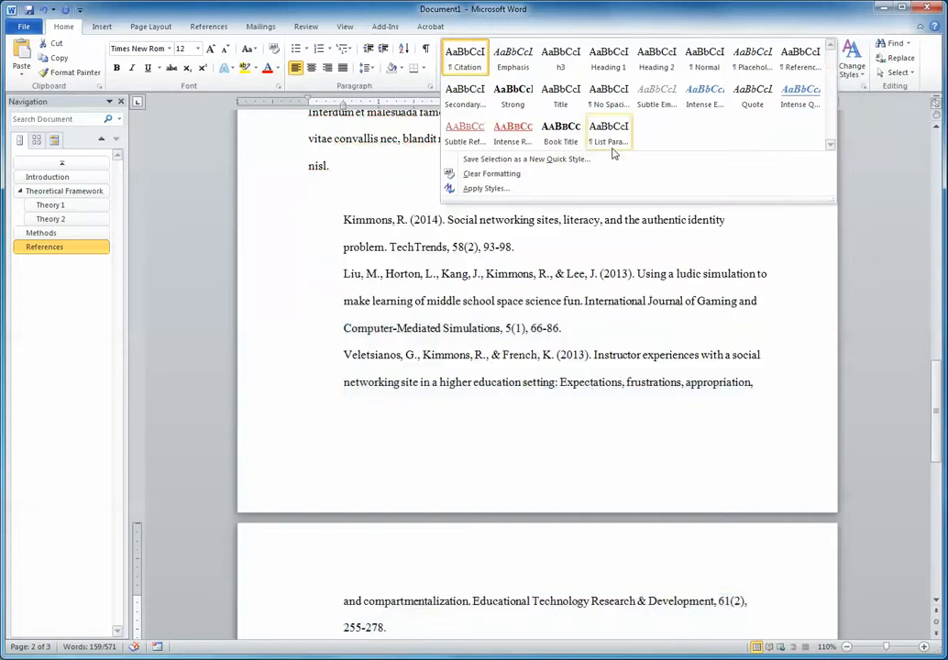
click(852, 57)
click(852, 59)
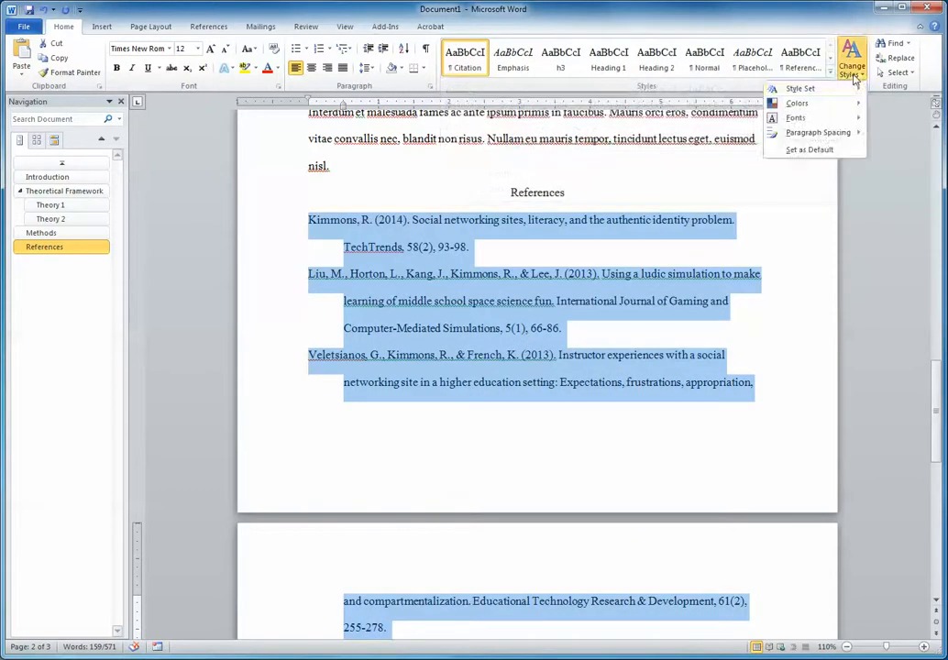
click(852, 57)
click(831, 71)
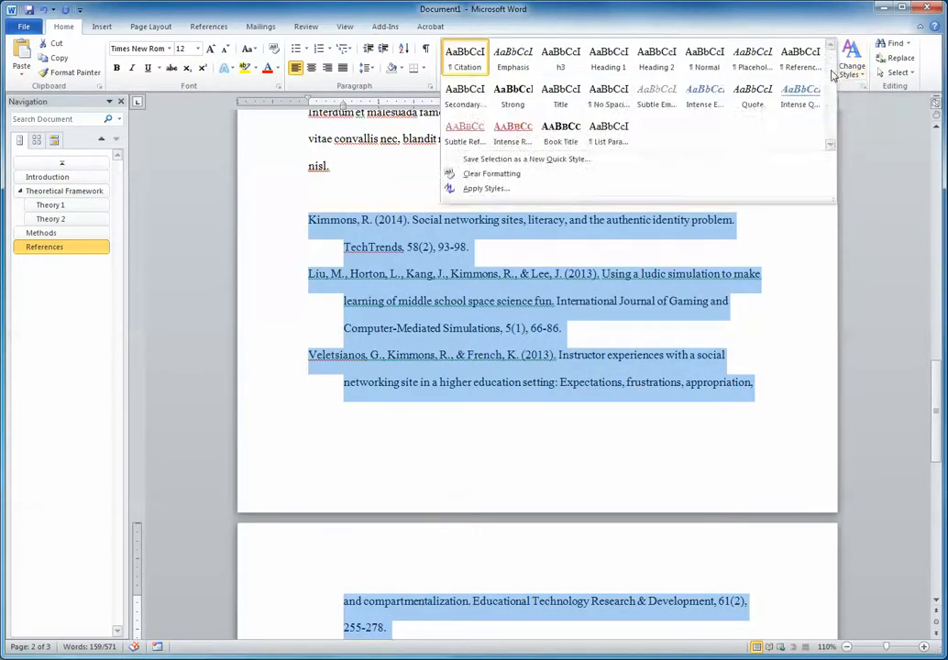
click(546, 190)
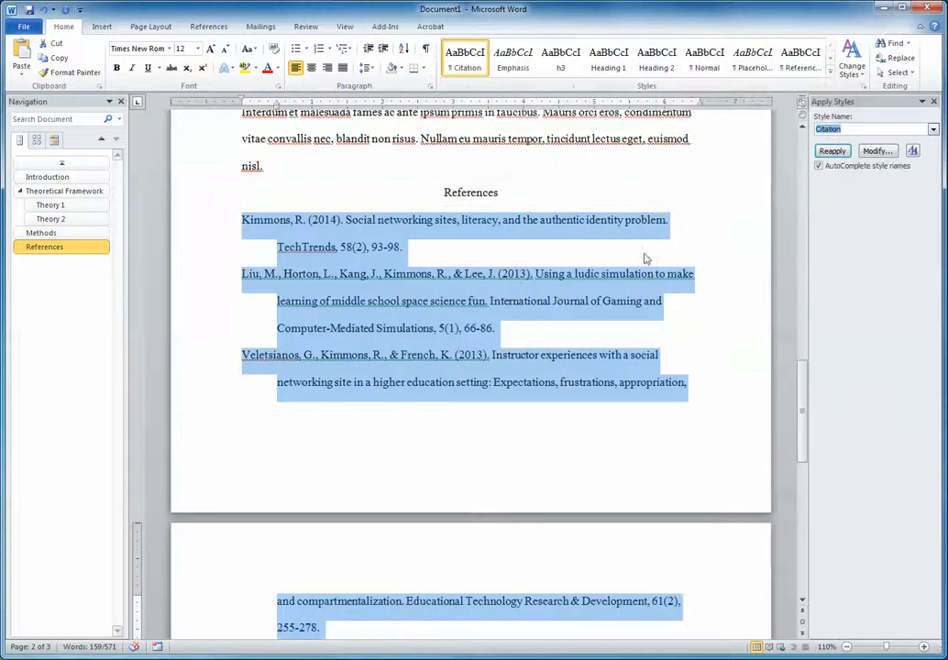
click(850, 130)
drag(853, 128, 797, 120)
text(Cit)
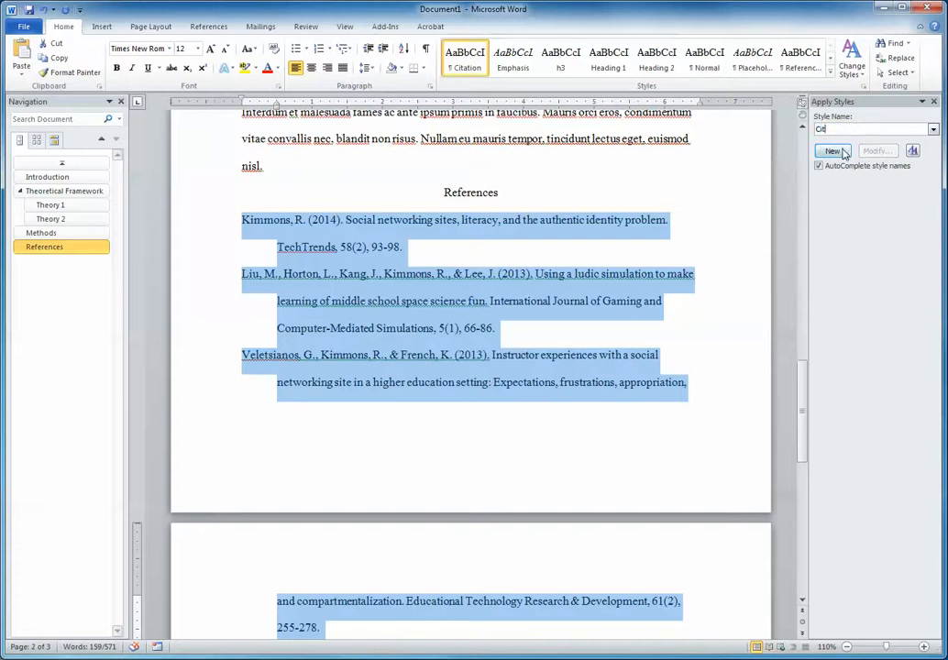
text(ation)
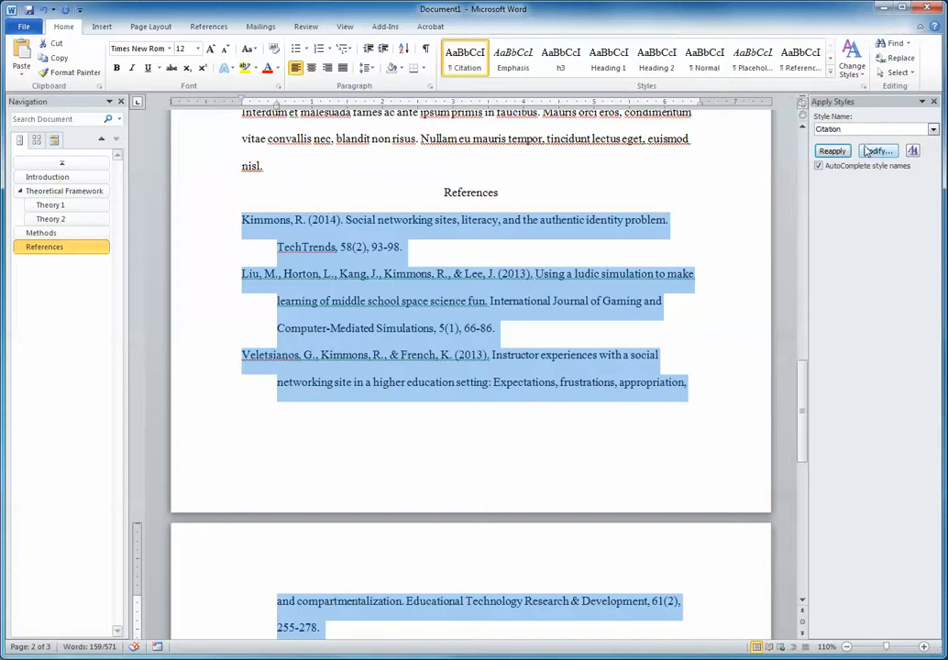
Open the Citation style for modification and review its paragraph indentation and line spacing settings.
click(876, 151)
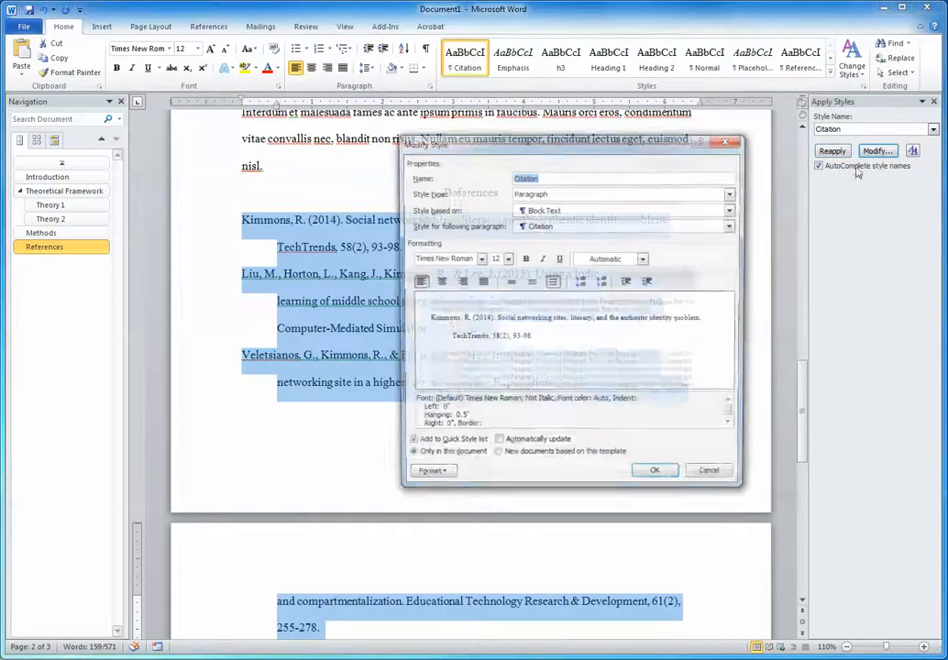
drag(562, 147, 636, 131)
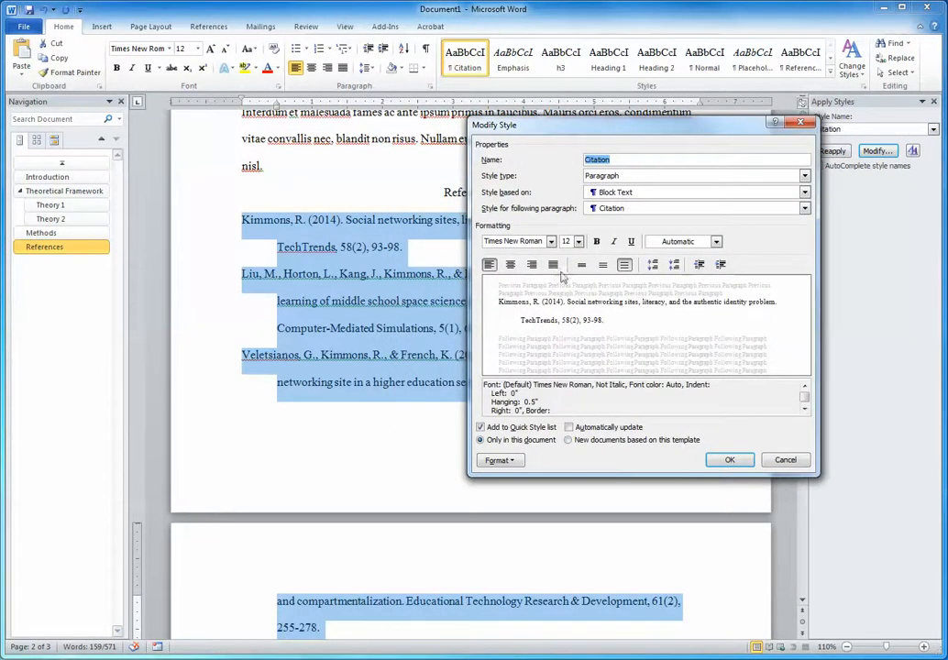
click(504, 461)
click(503, 492)
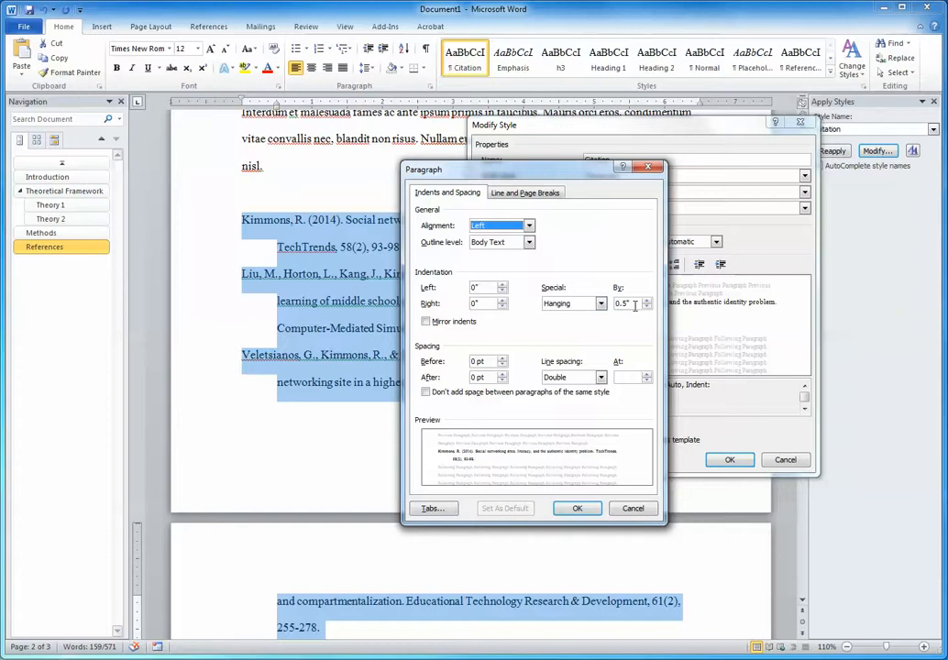
click(577, 509)
click(731, 460)
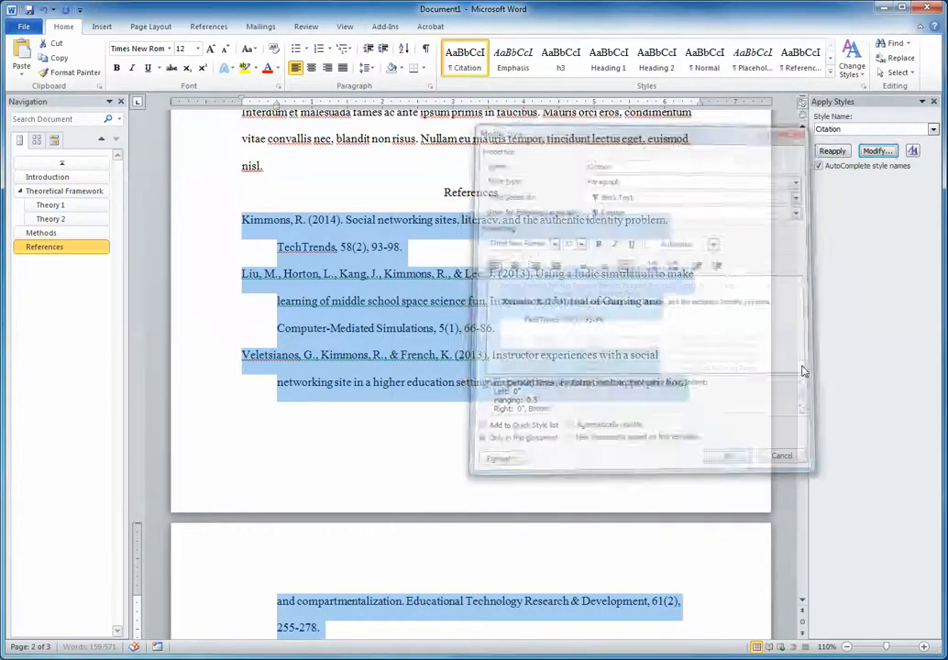
Try 1.5 line spacing on the Citation style from within a reference entry, and cancel the modification.
click(631, 207)
scroll(631, 207, down, 8)
scroll(633, 208, up, 7)
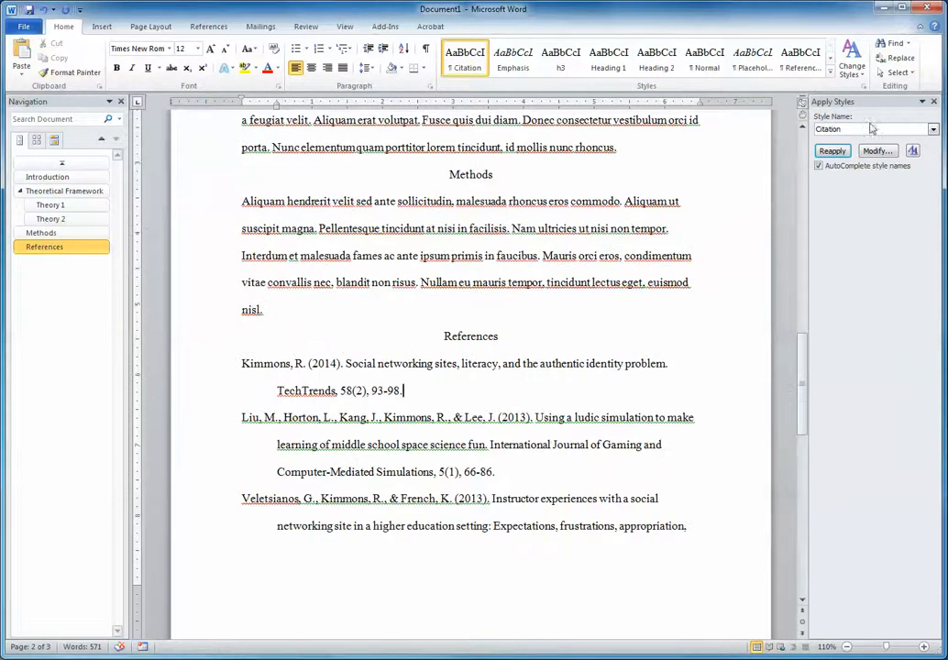
click(881, 150)
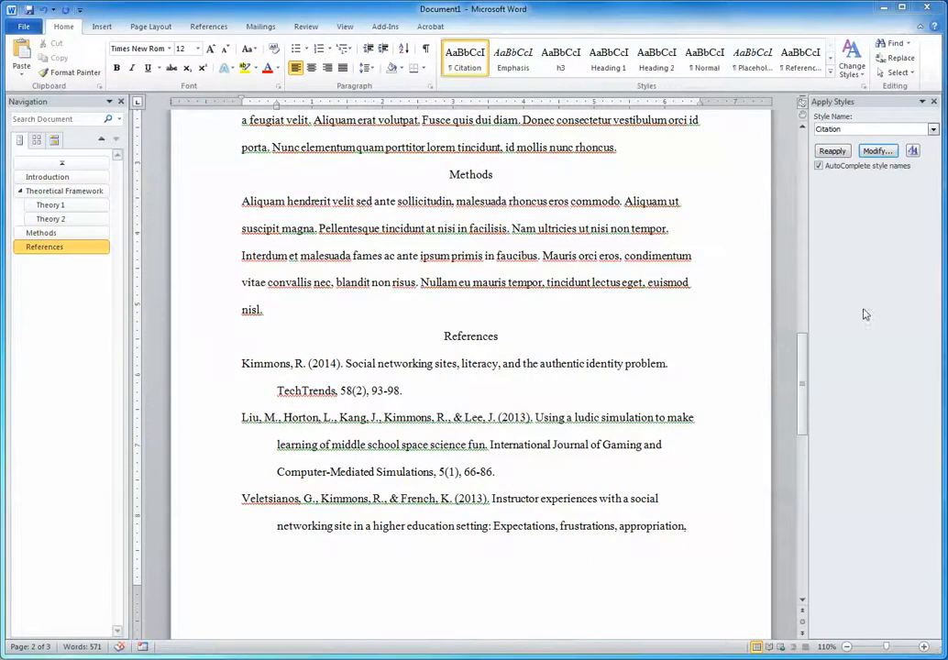
click(603, 265)
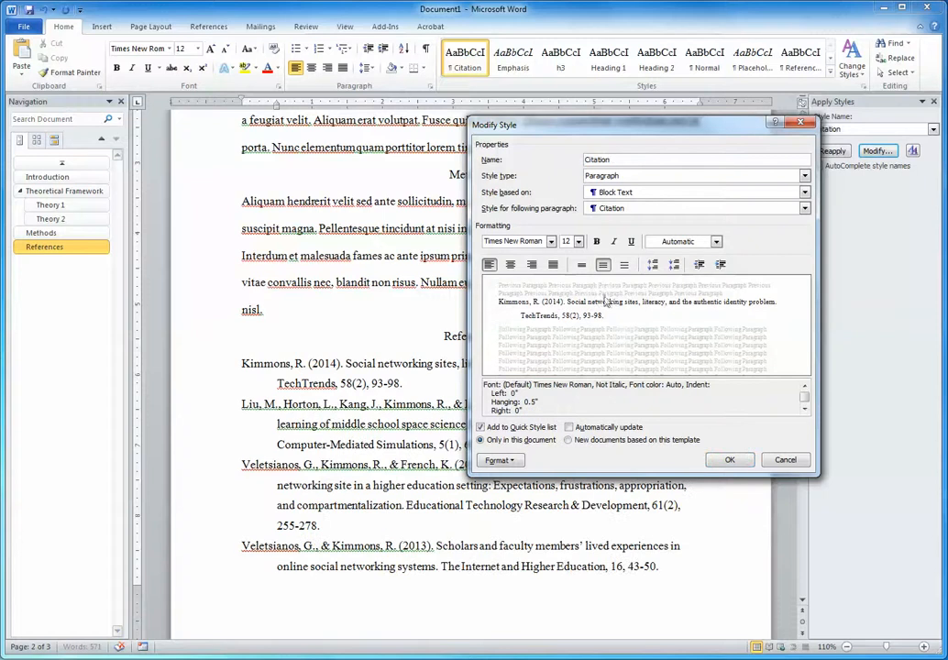
click(786, 460)
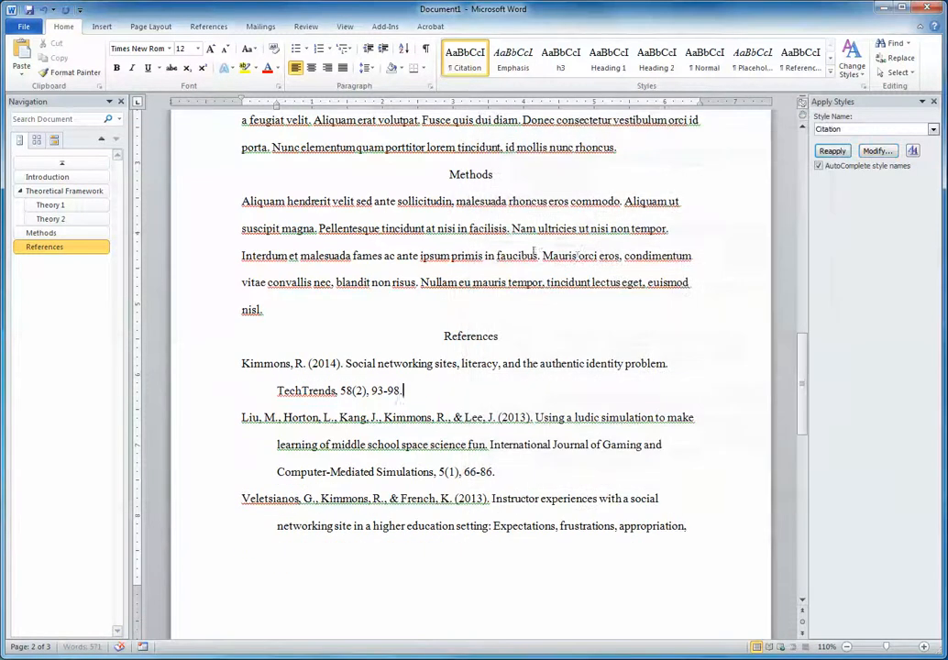
Check the styles applied to the Methods paragraph and a reference entry, and look over the report back to its title.
click(614, 219)
scroll(613, 220, down, 3)
scroll(614, 218, down, 3)
scroll(565, 311, up, 2)
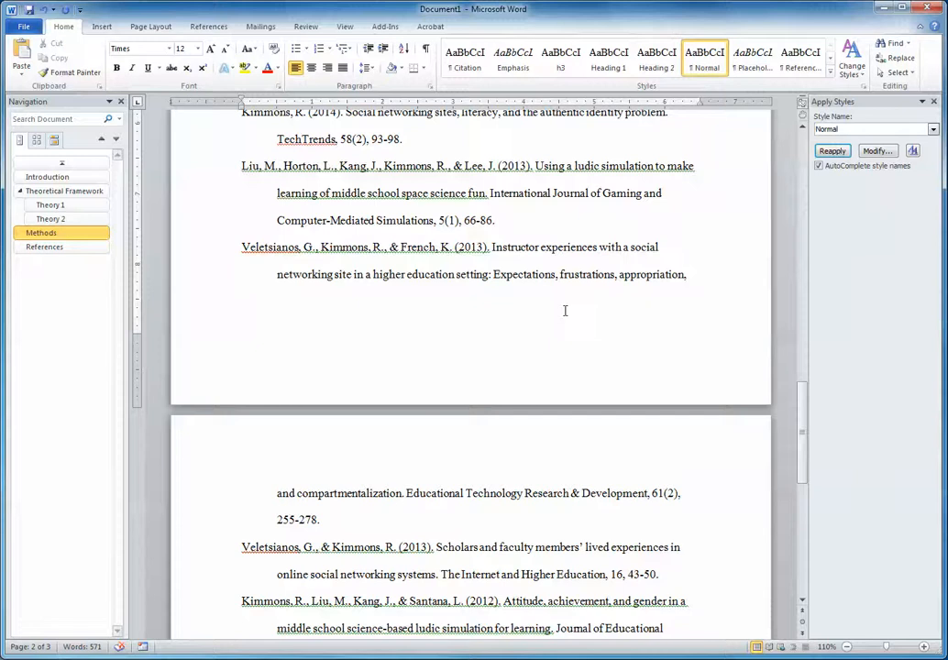
scroll(565, 311, up, 3)
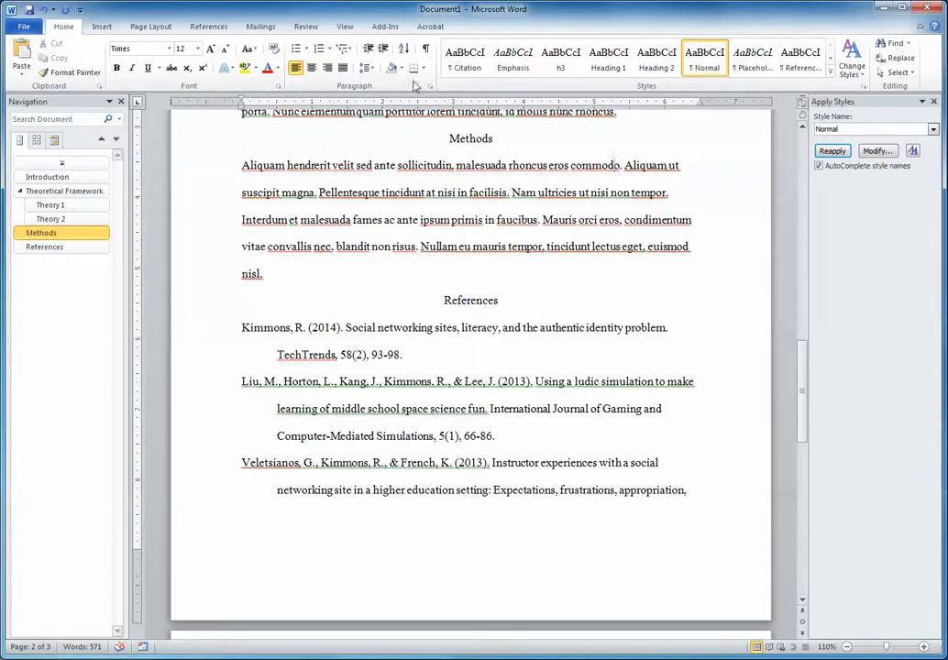
click(277, 408)
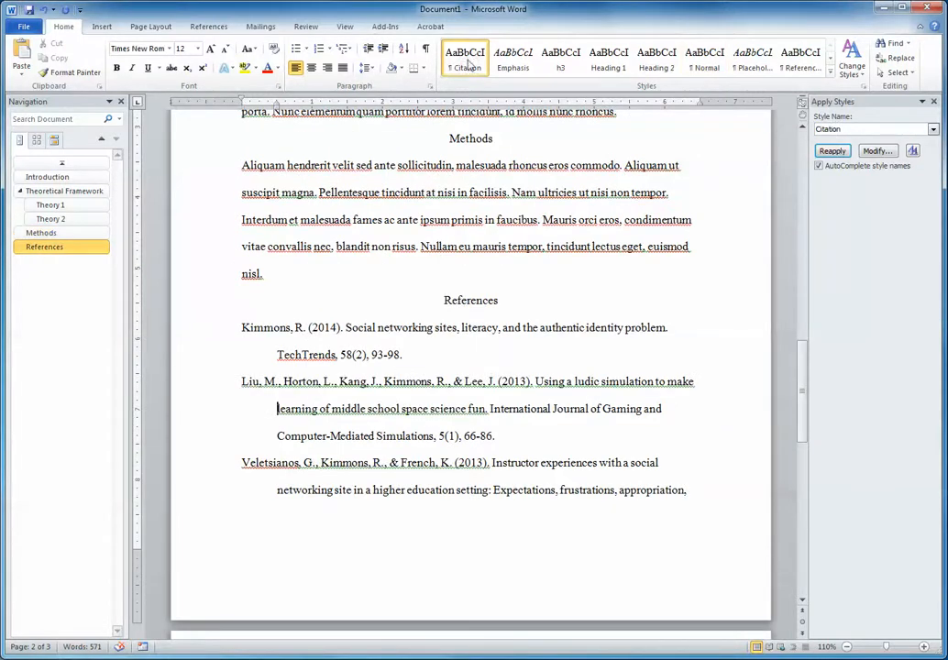
scroll(621, 273, up, 15)
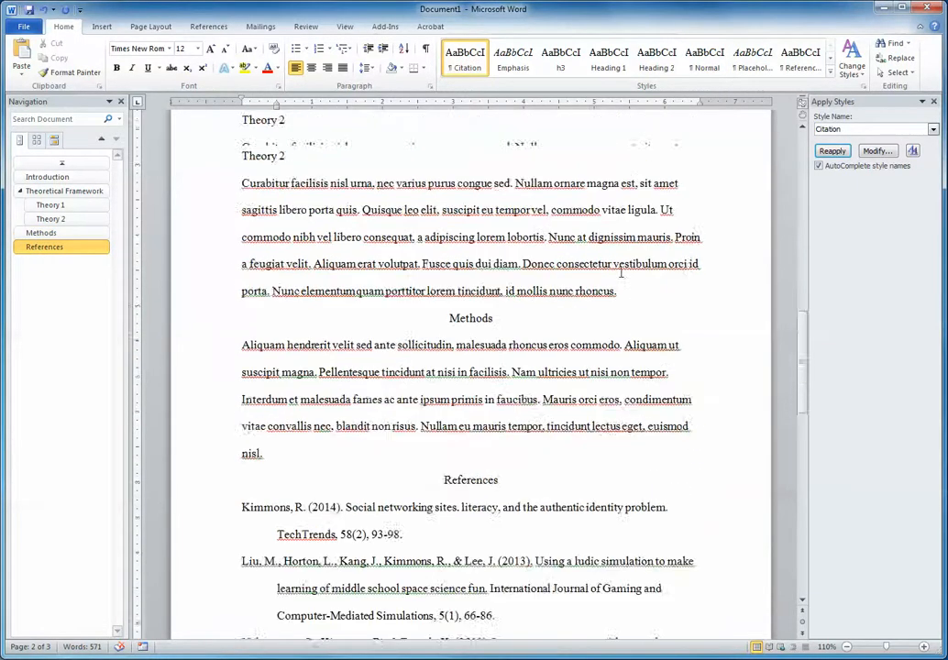
scroll(621, 273, up, 3)
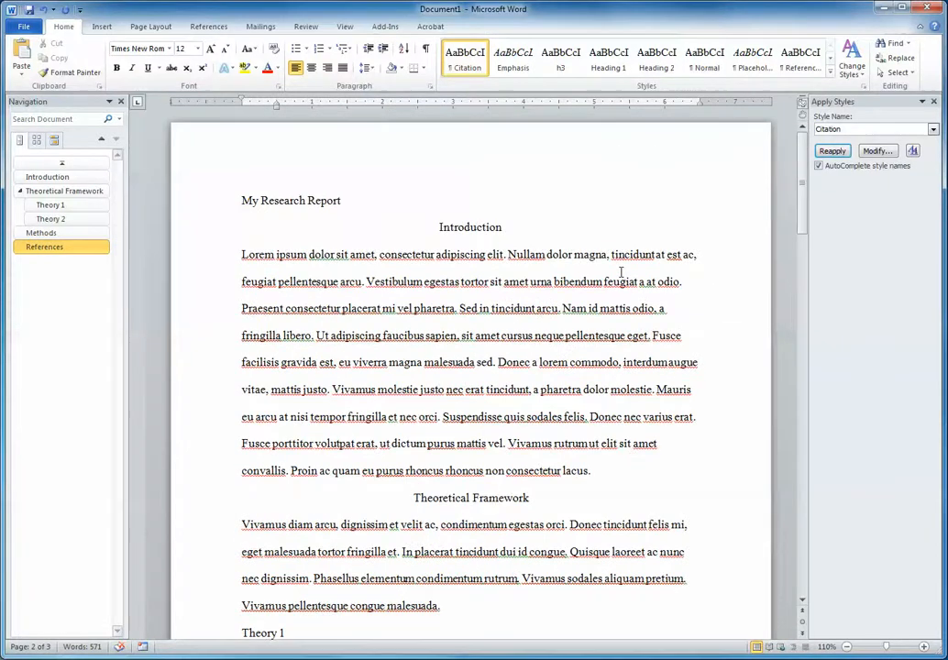